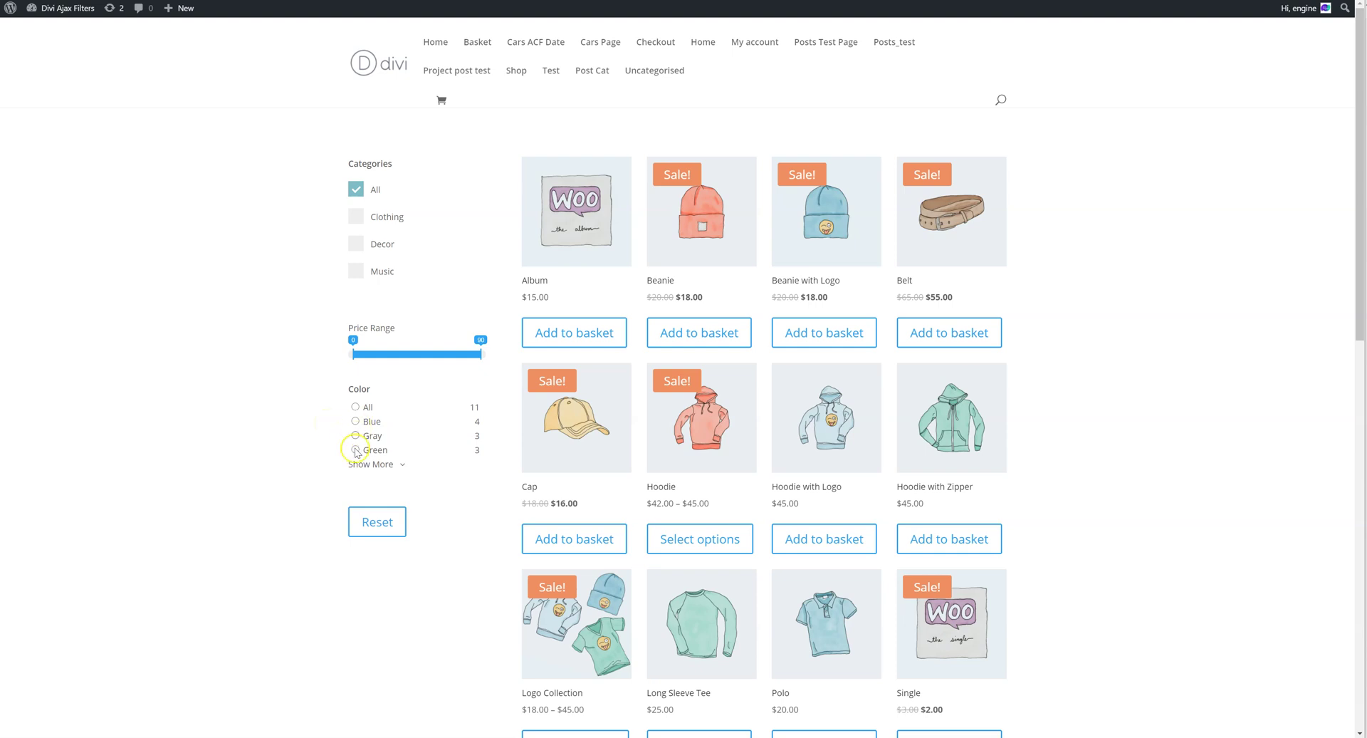
Step: Filter the shop to gray products, clear the colour filter, then highlight and clear the category labels
left_click(362, 433)
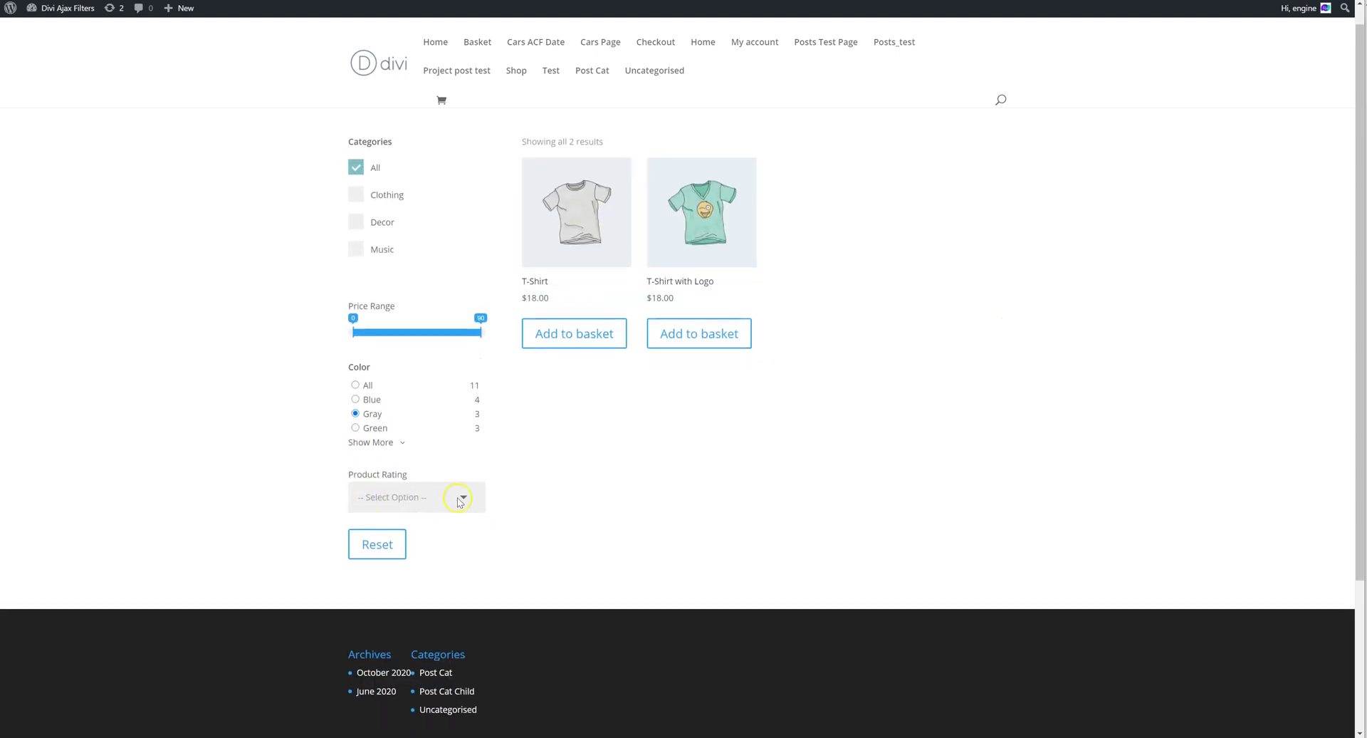
left_click(355, 385)
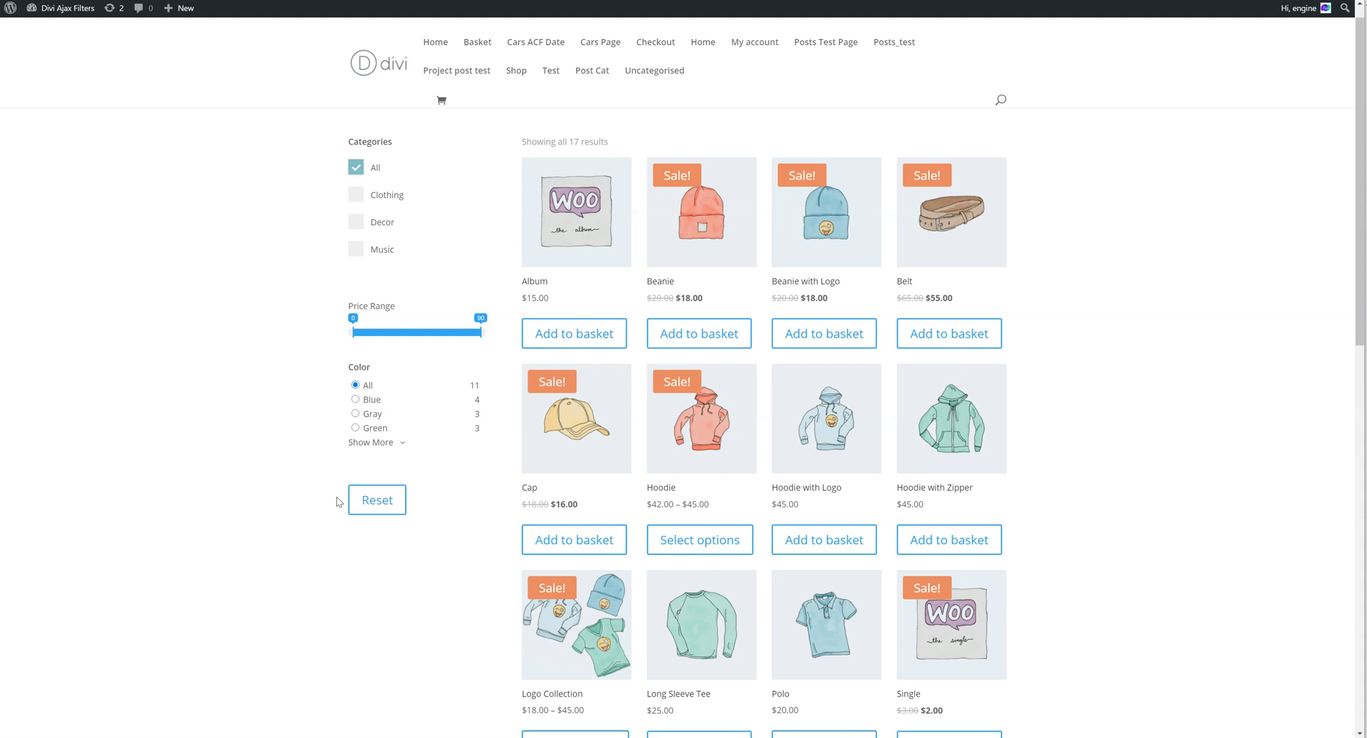
left_click(295, 475)
left_click_drag(396, 227, 348, 171)
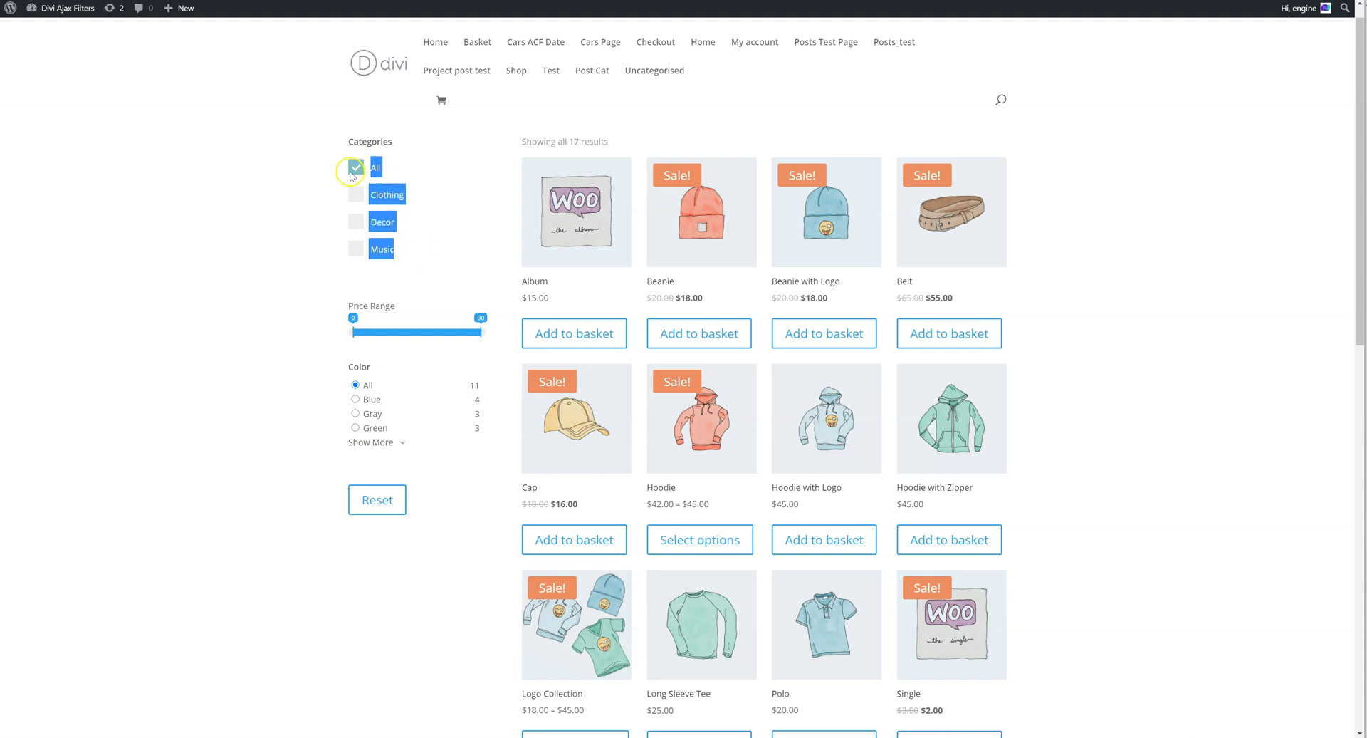
left_click(252, 206)
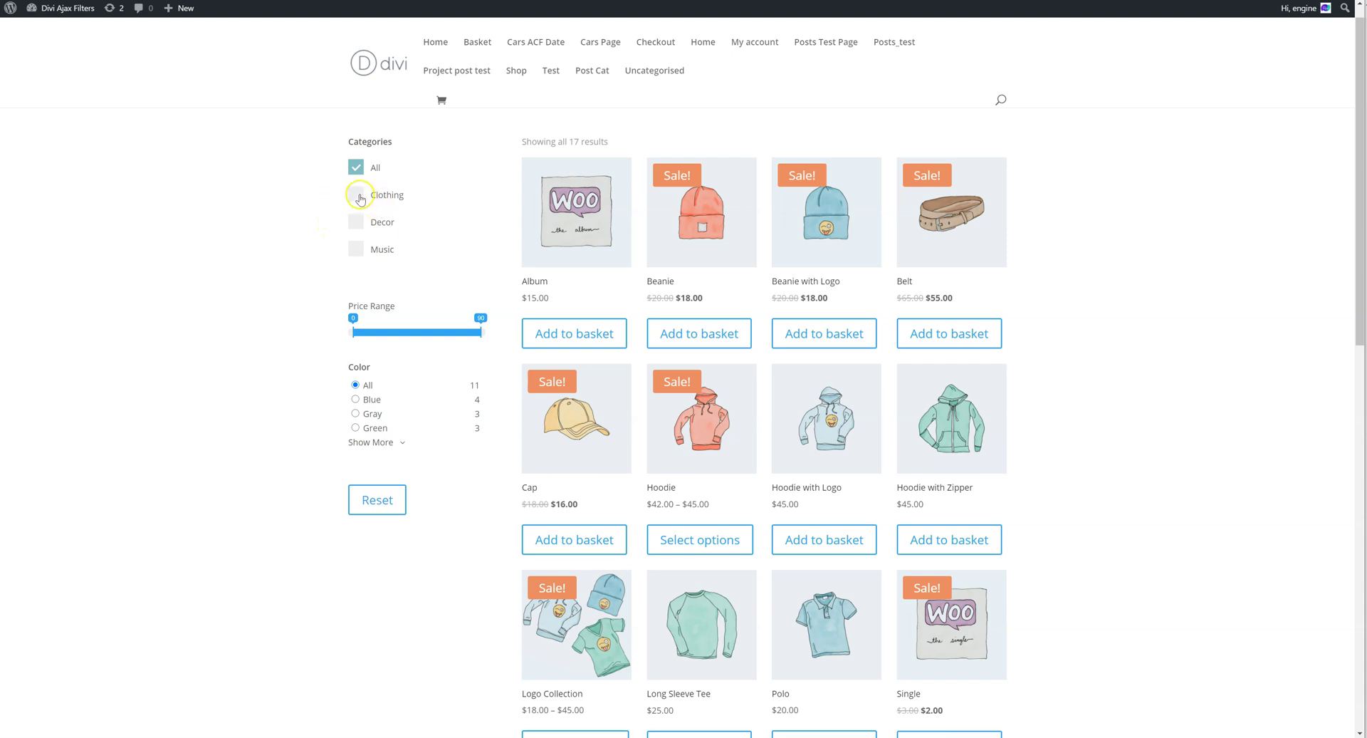
Step: Try the Clothing, Music and Decor categories, then pick Clothing with its Accessories subcategory
left_click(358, 195)
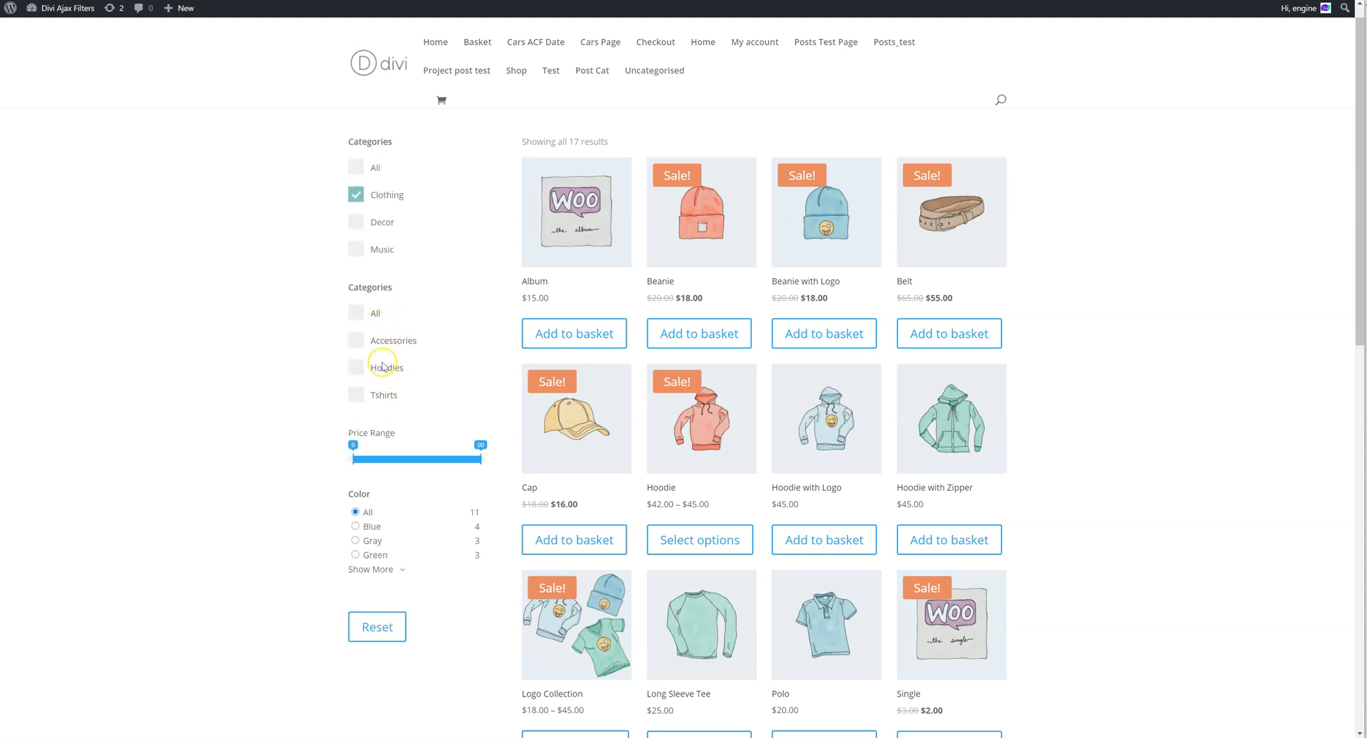
left_click(367, 250)
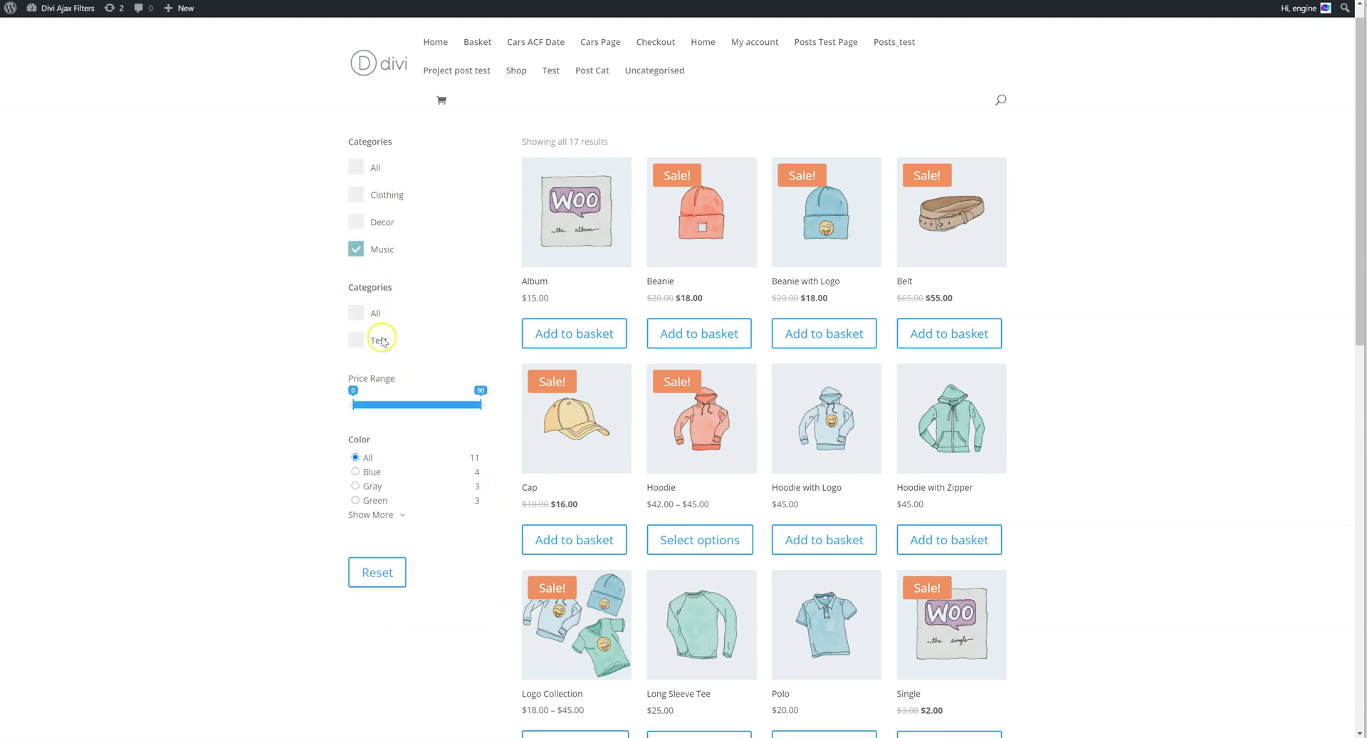
left_click(359, 221)
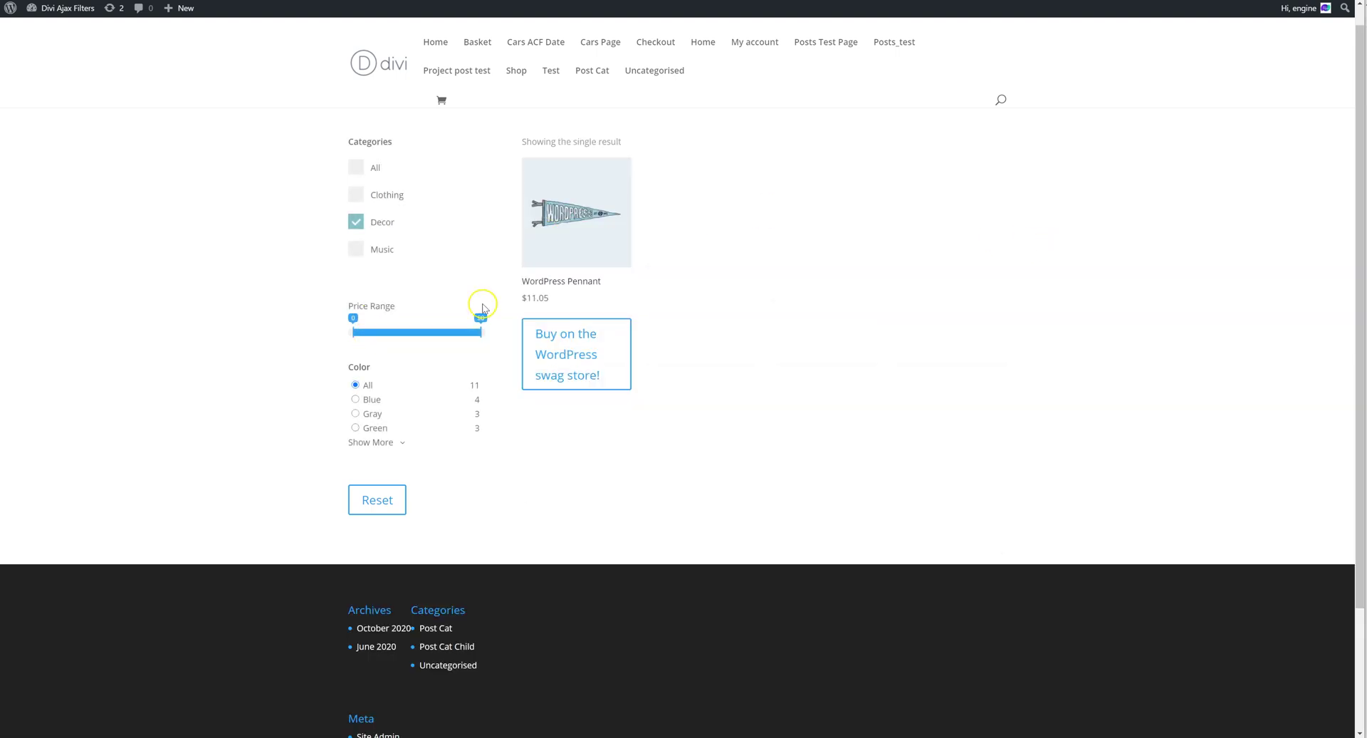
left_click(357, 194)
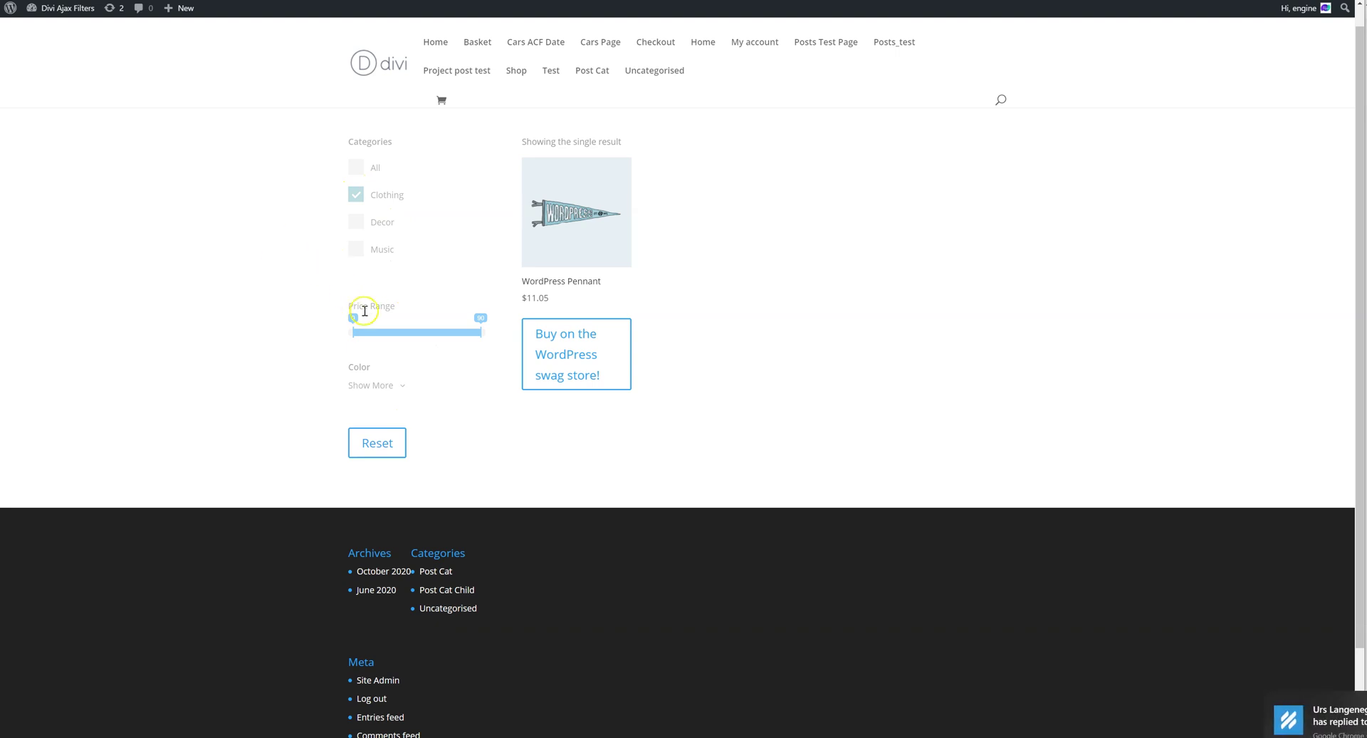
left_click(357, 340)
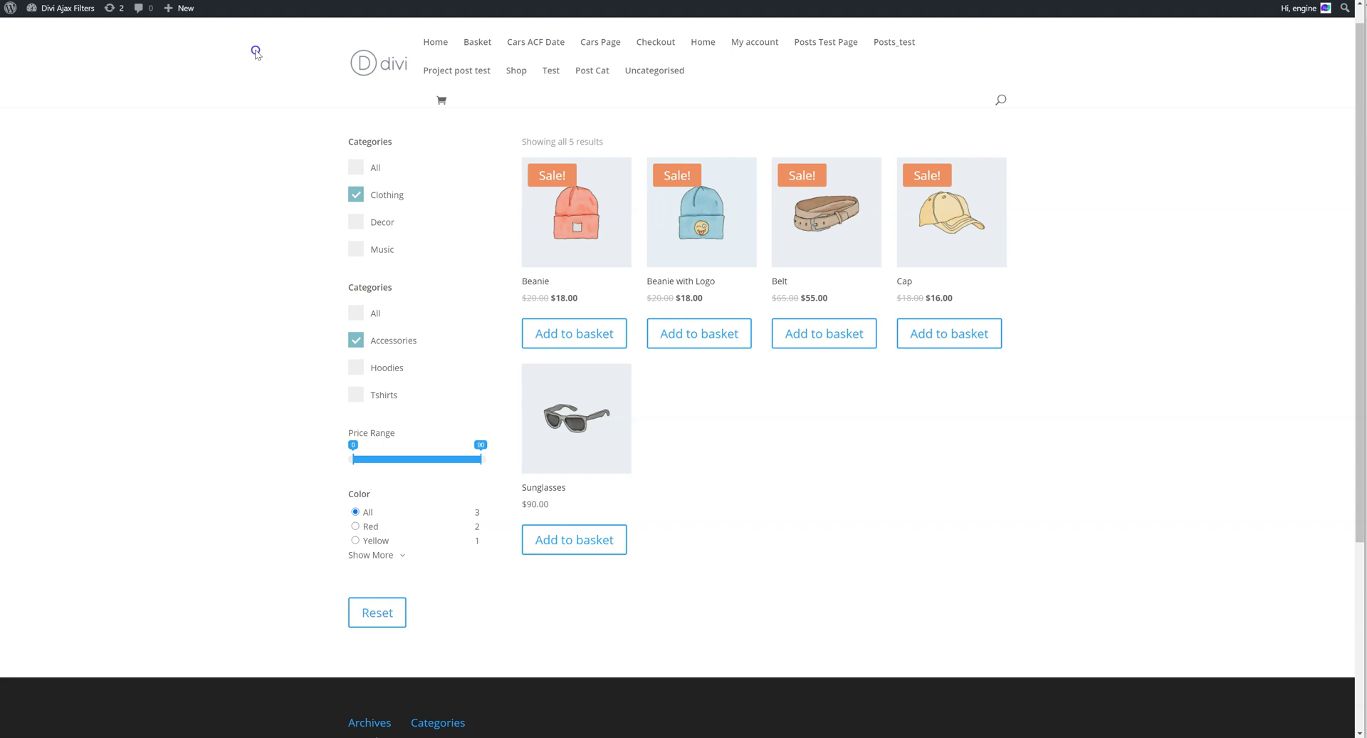
Step: Reset all shop filters, then expand and collapse the Color options with Show More and Show Less
left_click(368, 614)
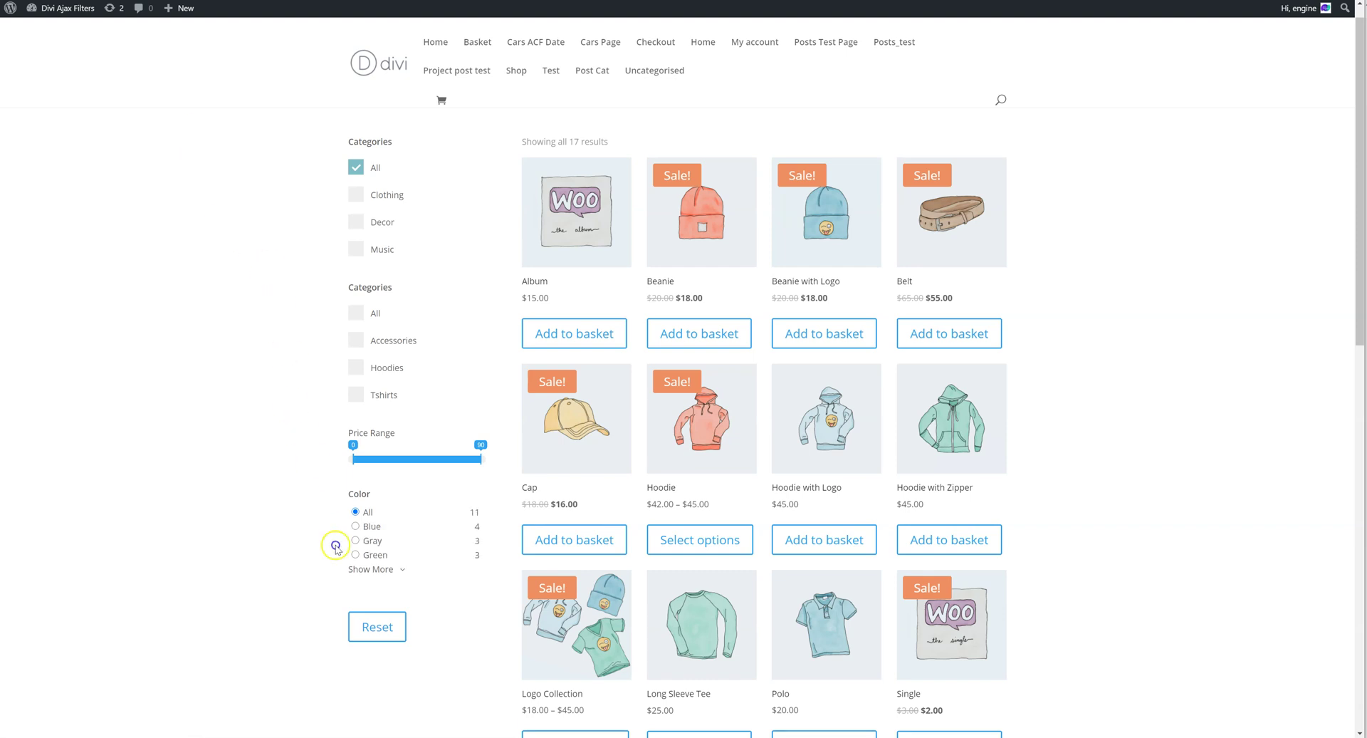
left_click(368, 571)
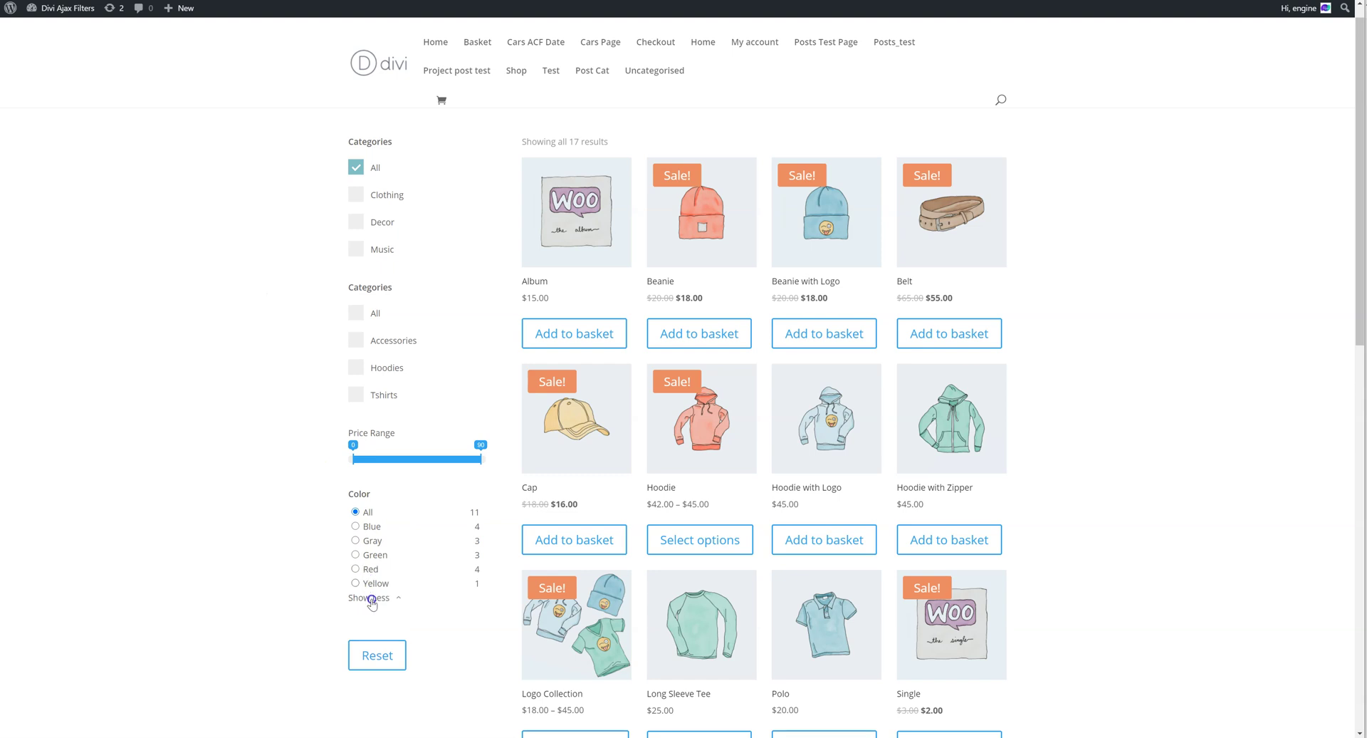
left_click(371, 599)
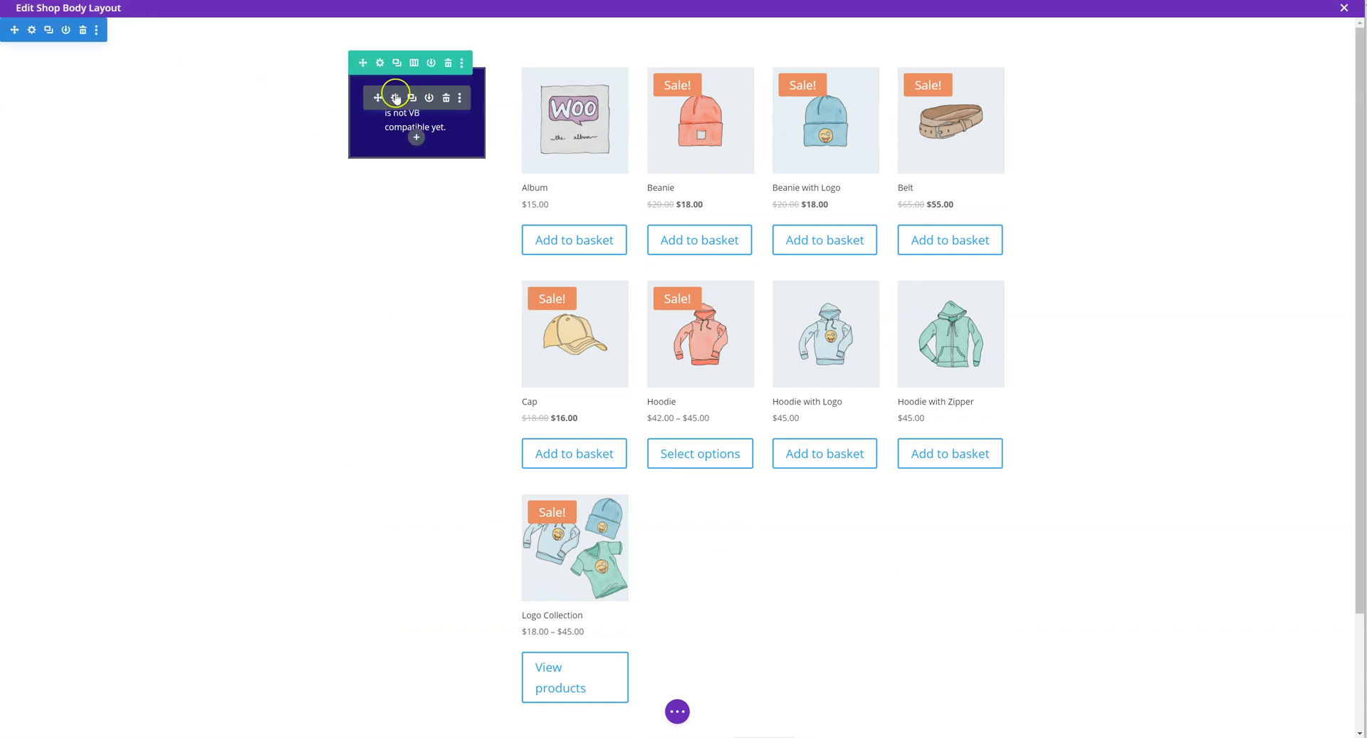
Step: Open the Color filter item's settings and switch its Limit Height option off and back on
left_click(395, 93)
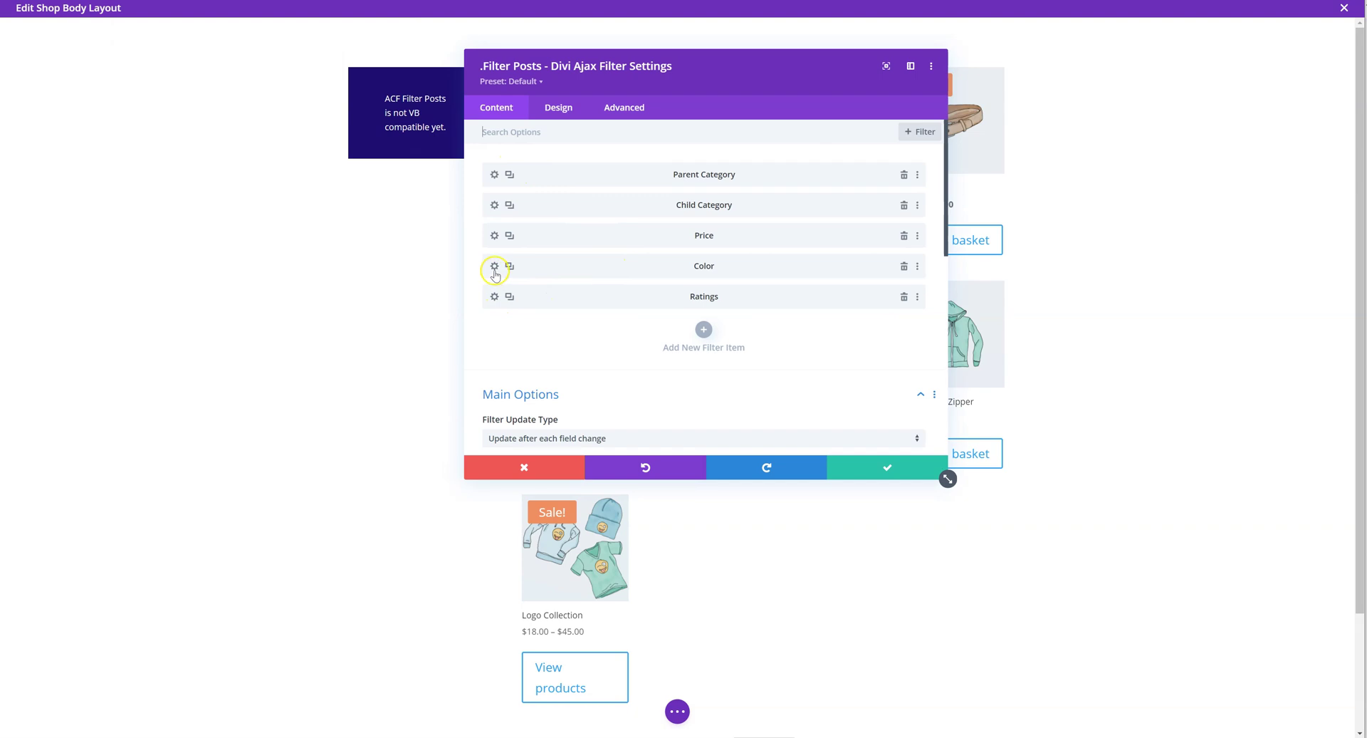
left_click(494, 266)
left_click(539, 162)
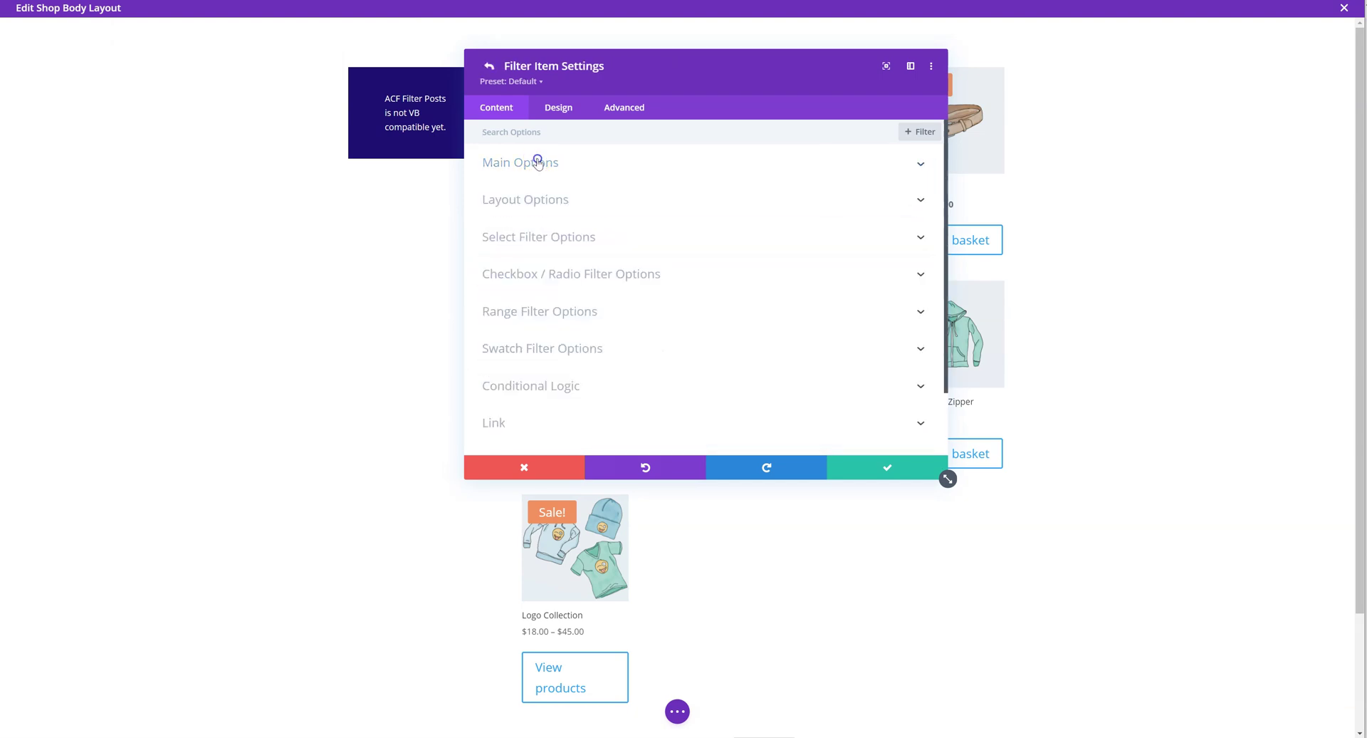
left_click(606, 274)
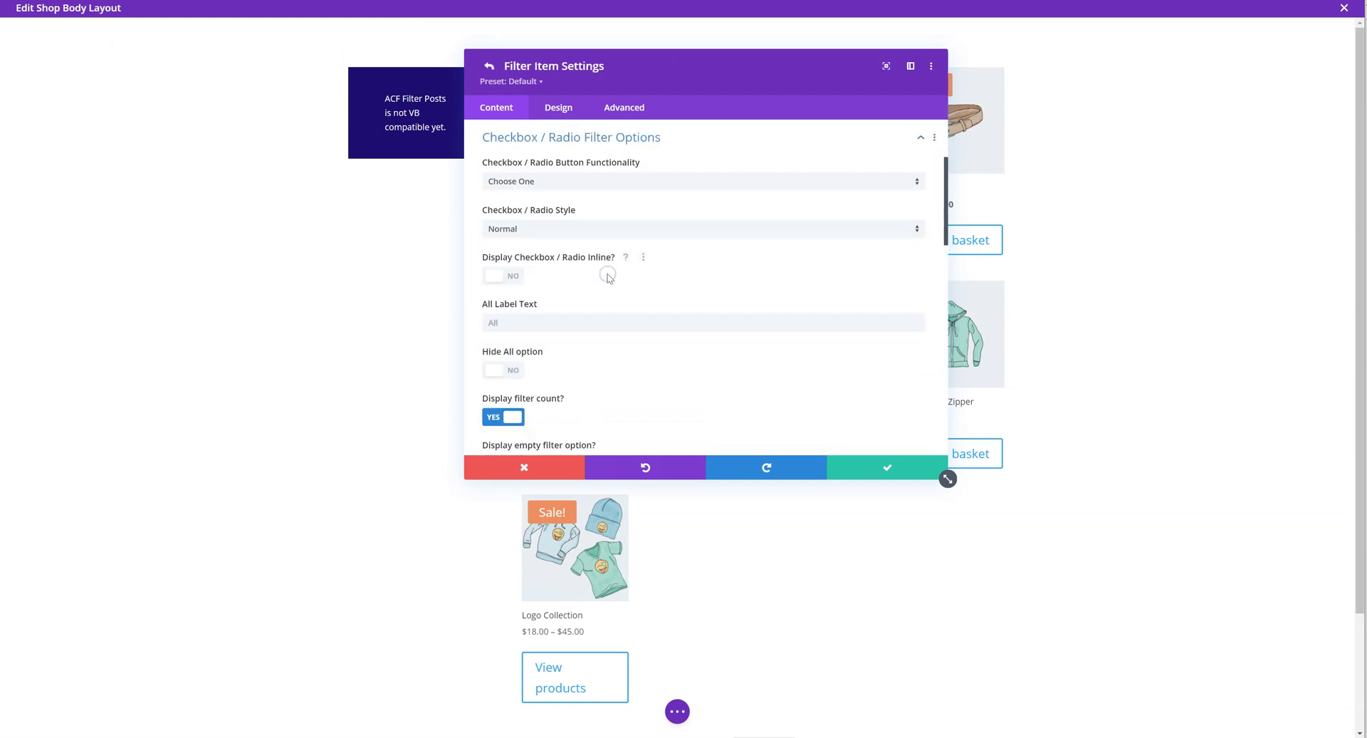
scroll(546, 207, "down", 4)
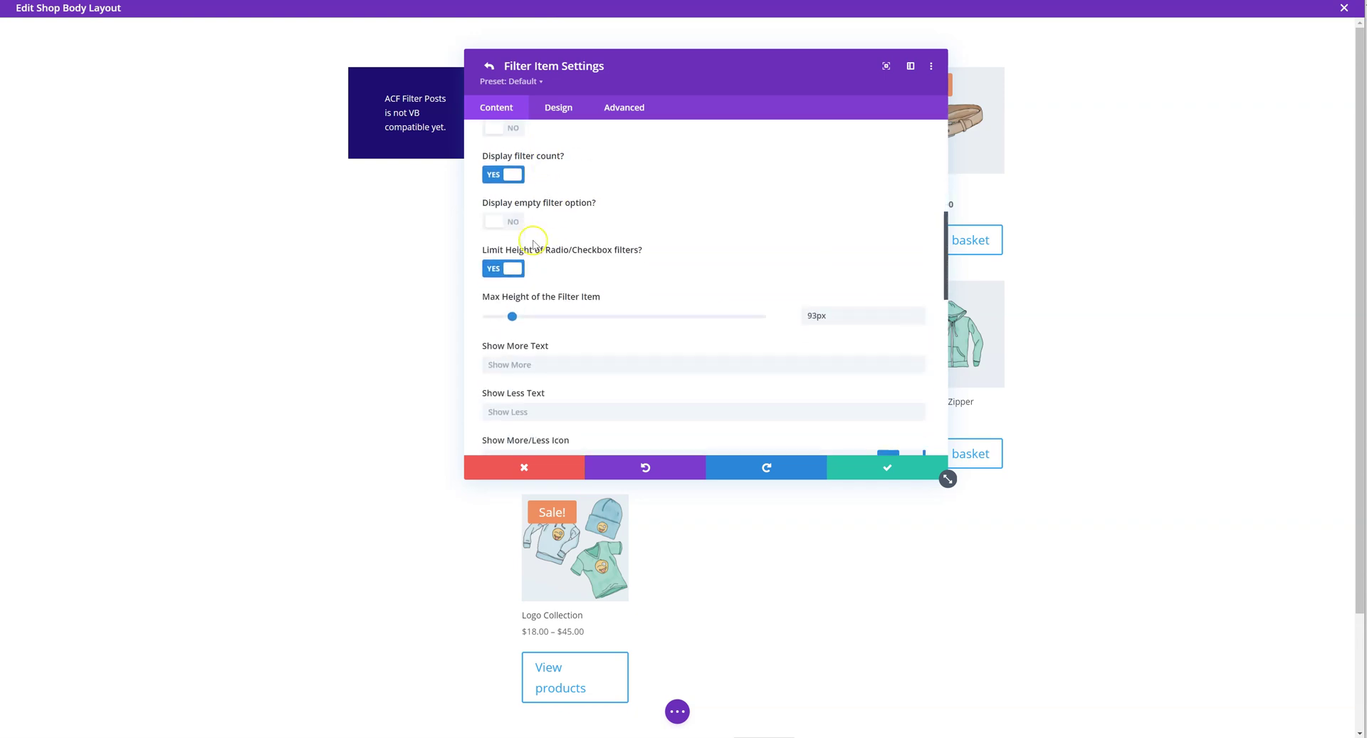
left_click(496, 266)
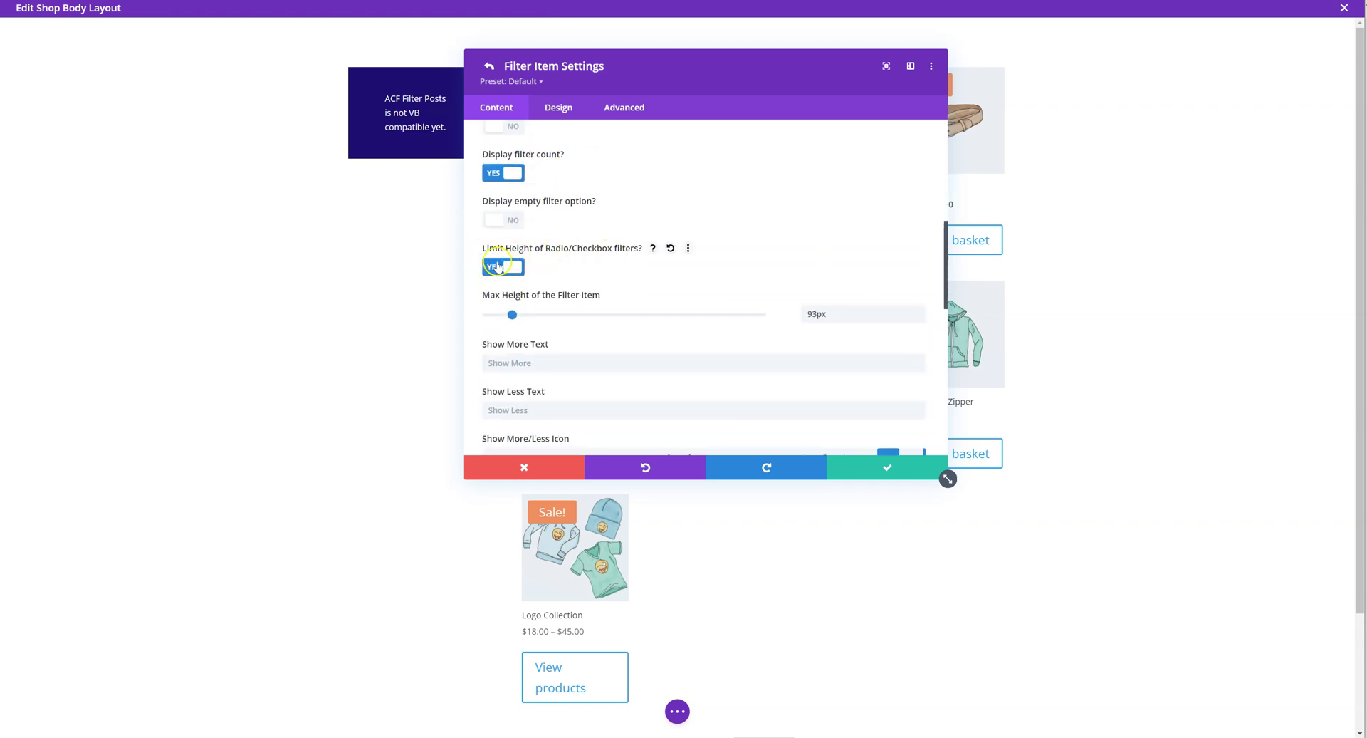
left_click(498, 267)
Step: Review the Color item's Design tab Show More text styling, then save the item
scroll(487, 289, "down", 1)
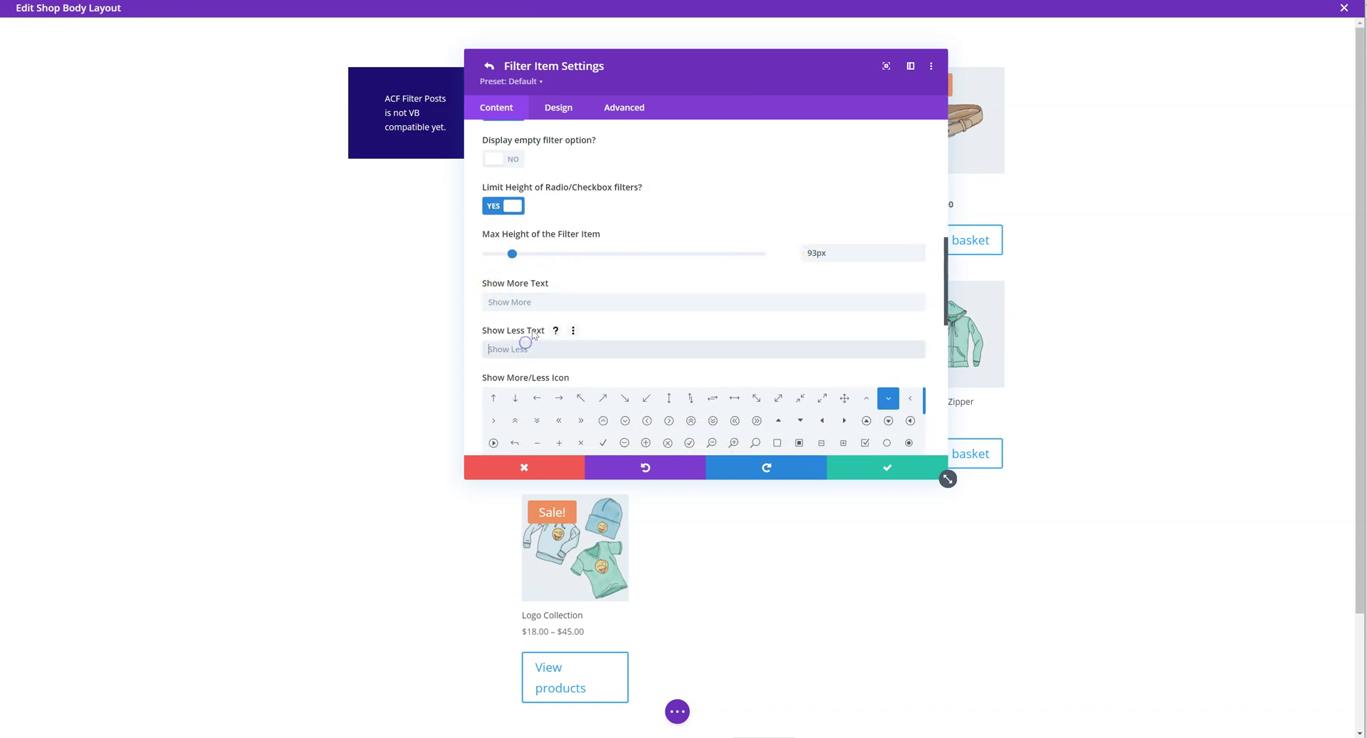
scroll(538, 338, "down", 2)
scroll(602, 398, "down", 1)
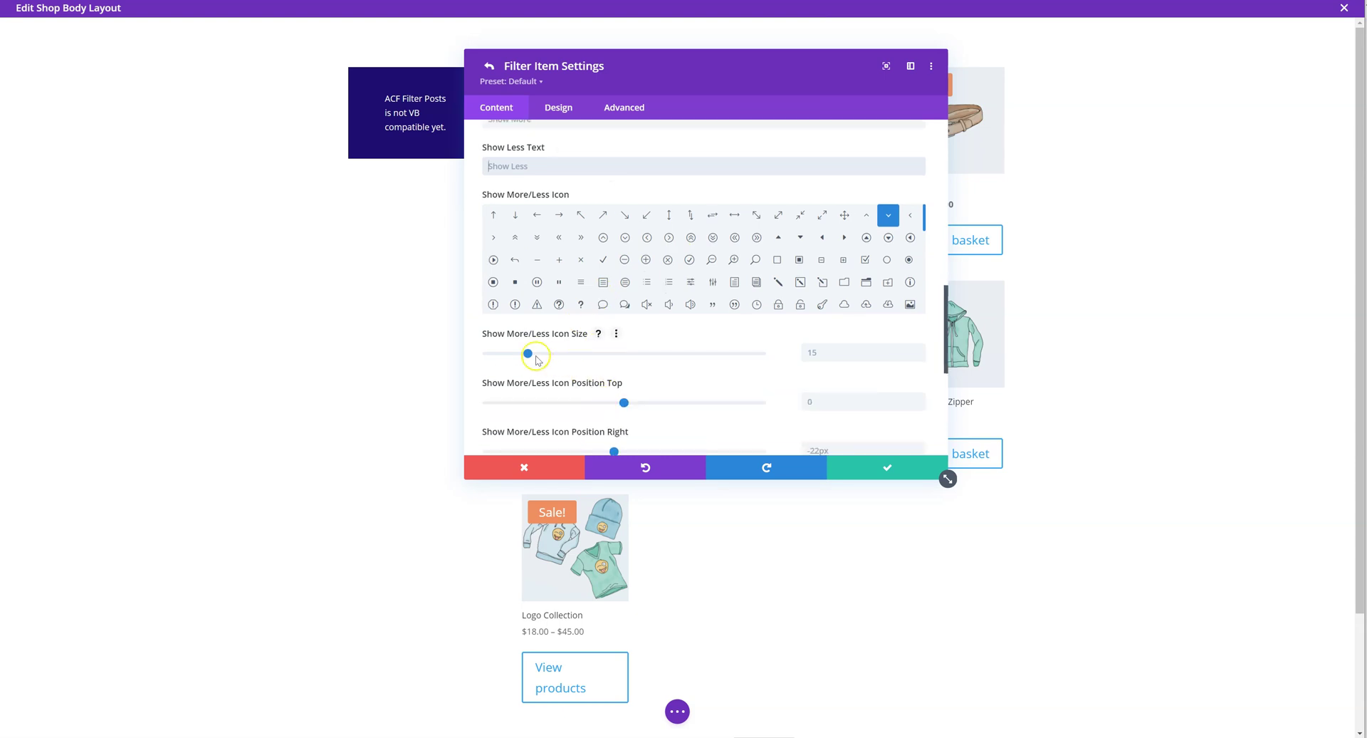
scroll(584, 396, "down", 1)
scroll(563, 371, "down", 2)
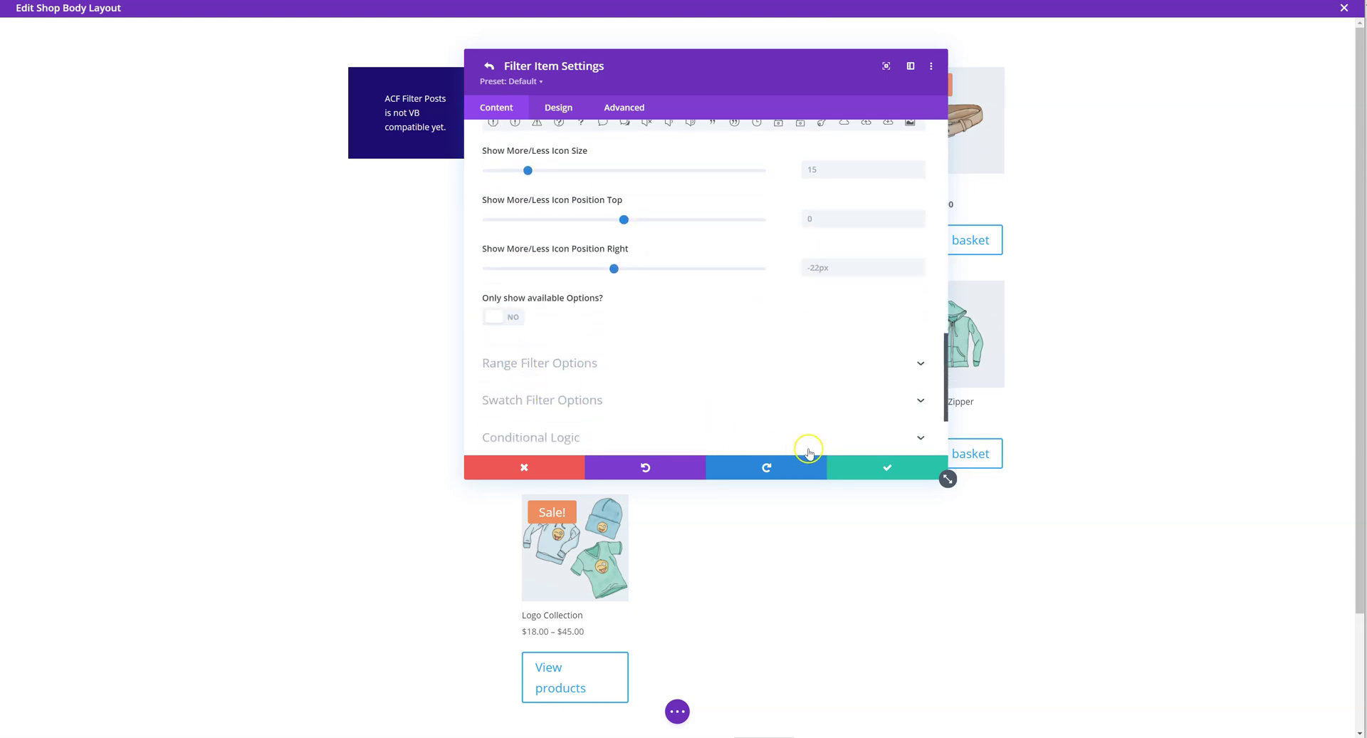
left_click(554, 107)
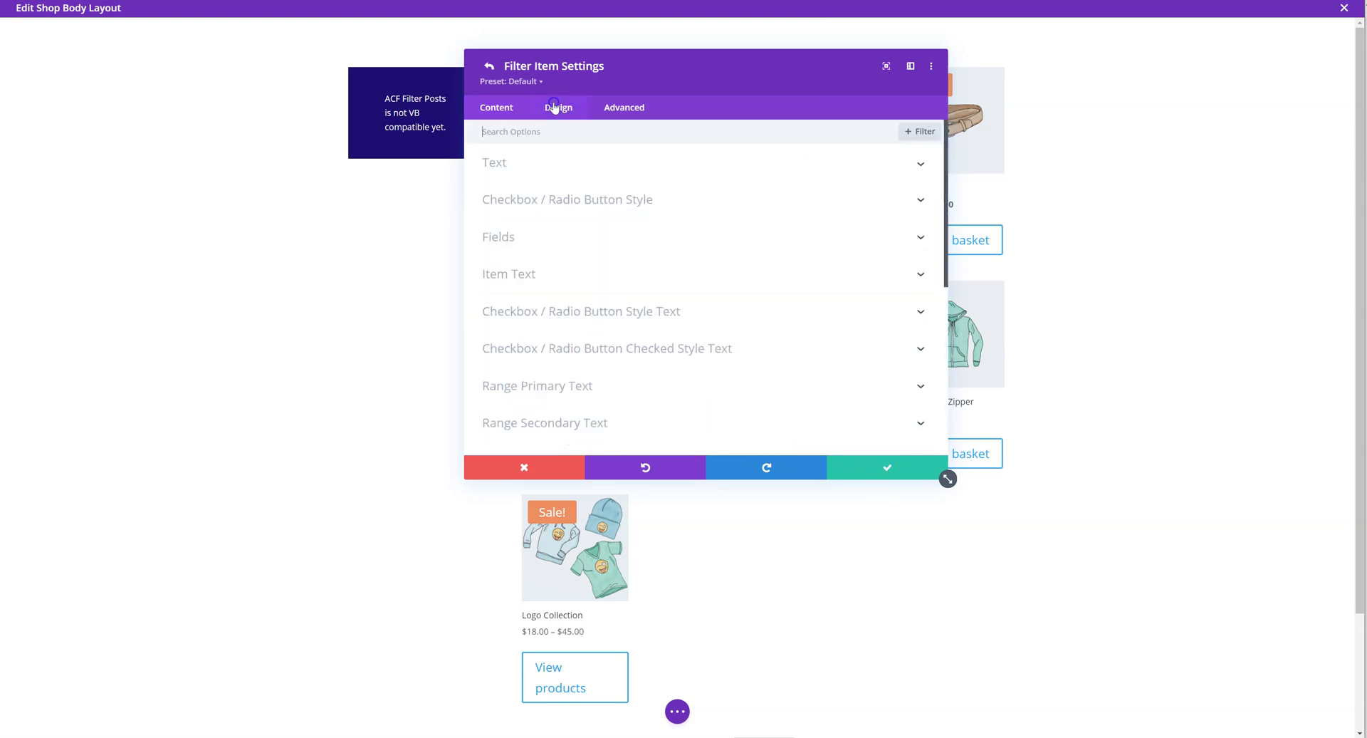
scroll(601, 256, "down", 1)
scroll(599, 265, "down", 2)
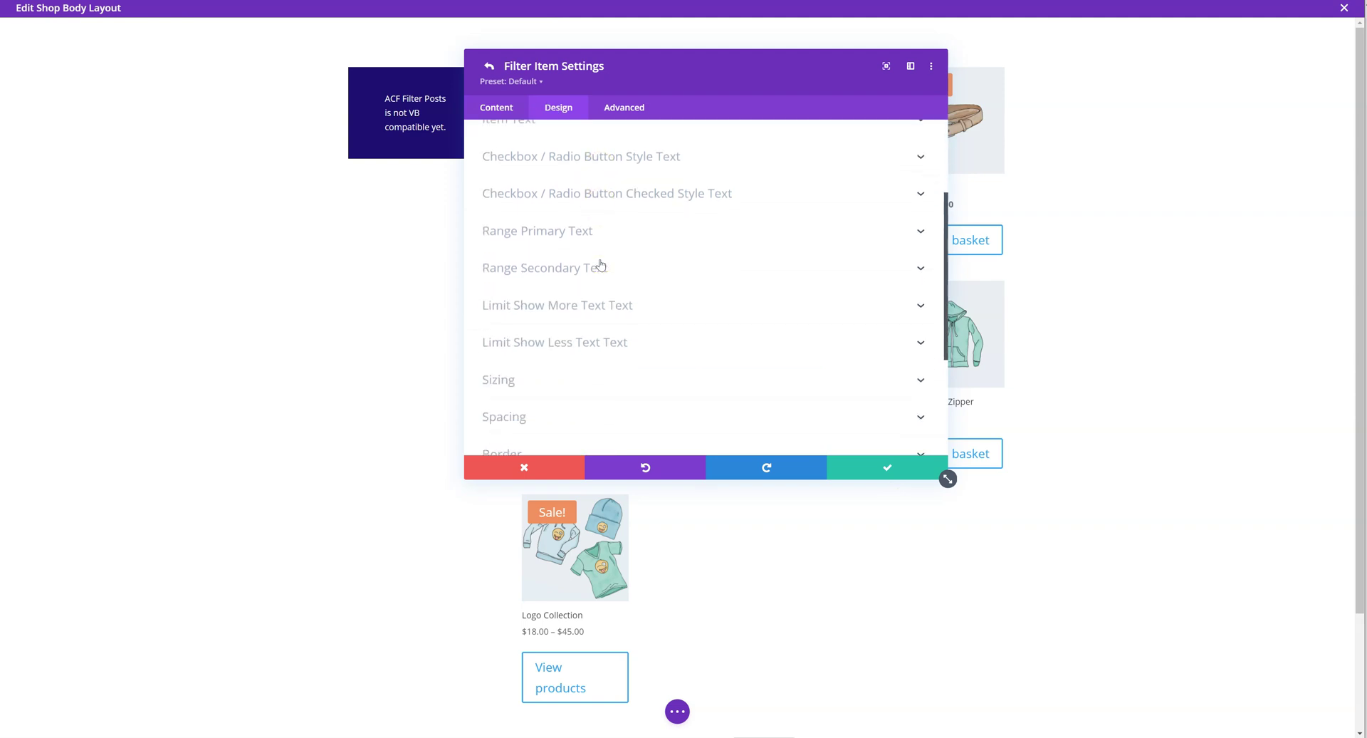
left_click(552, 275)
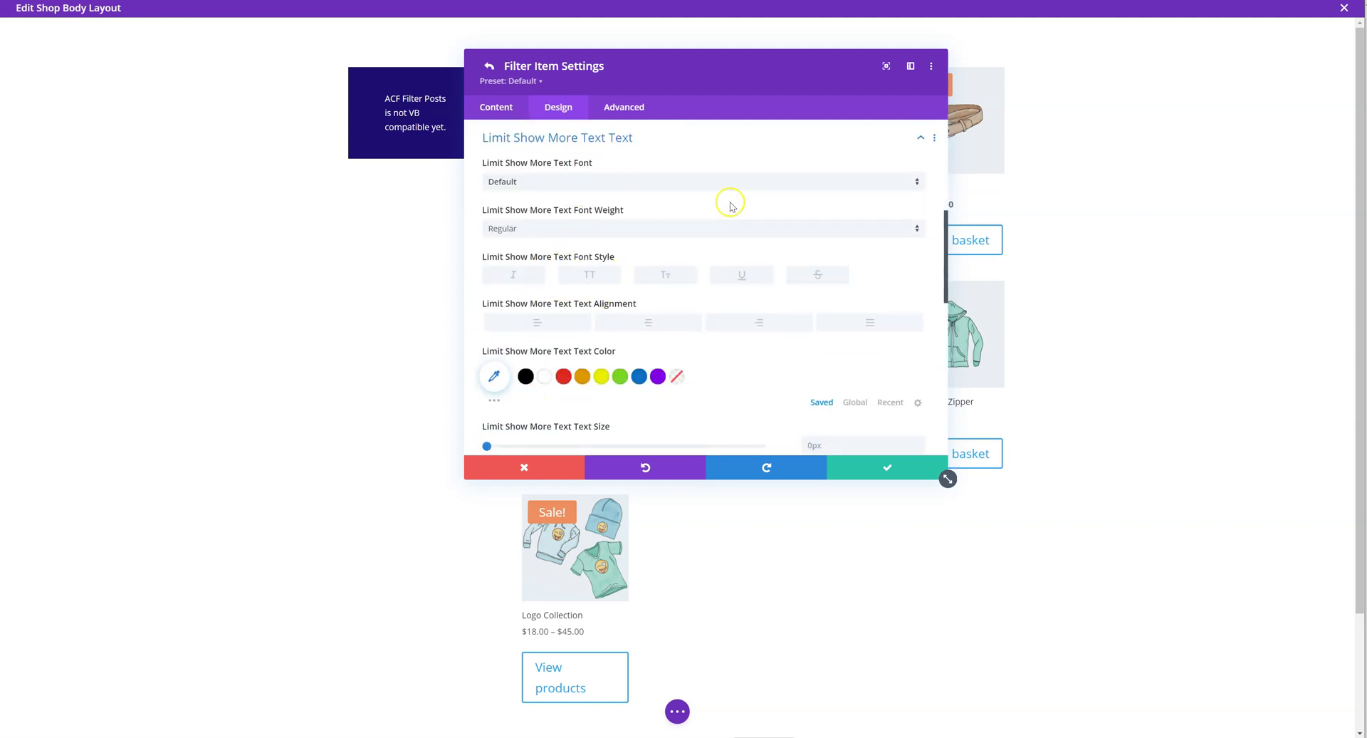
left_click(627, 135)
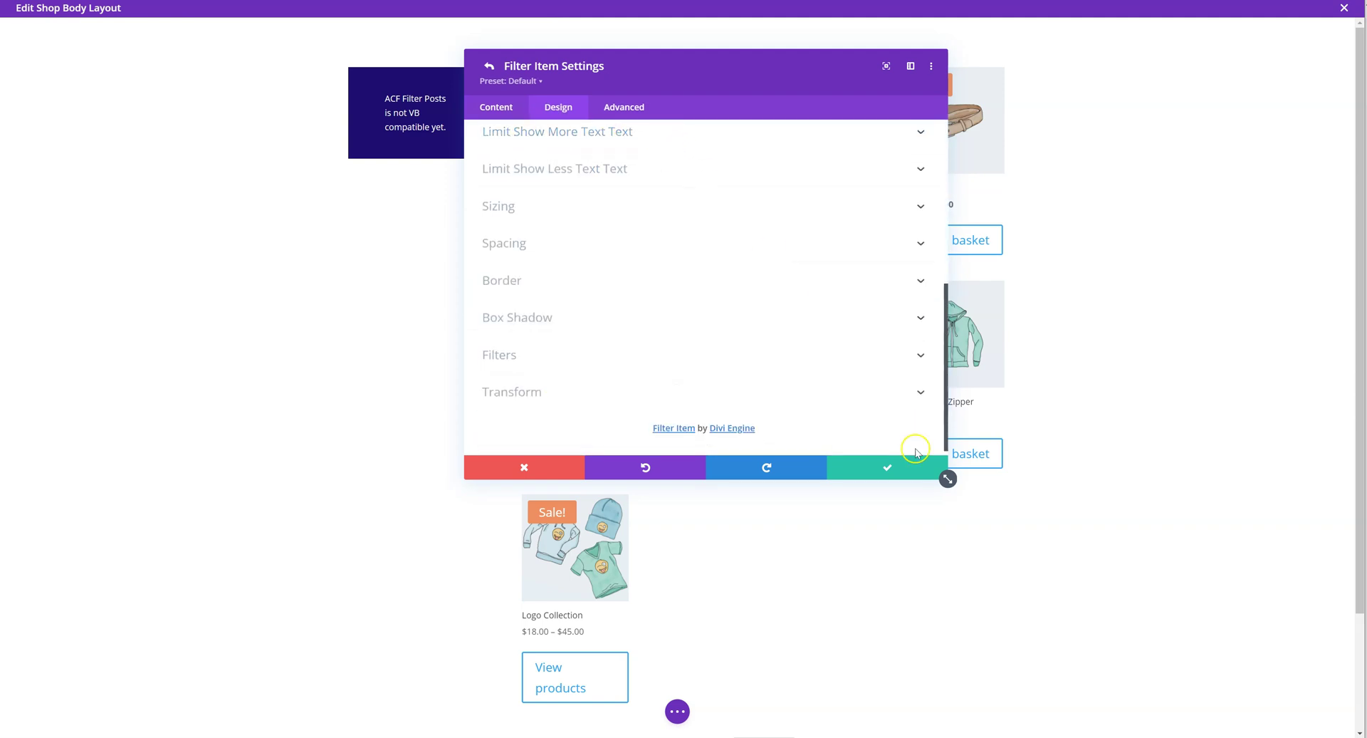
left_click(882, 467)
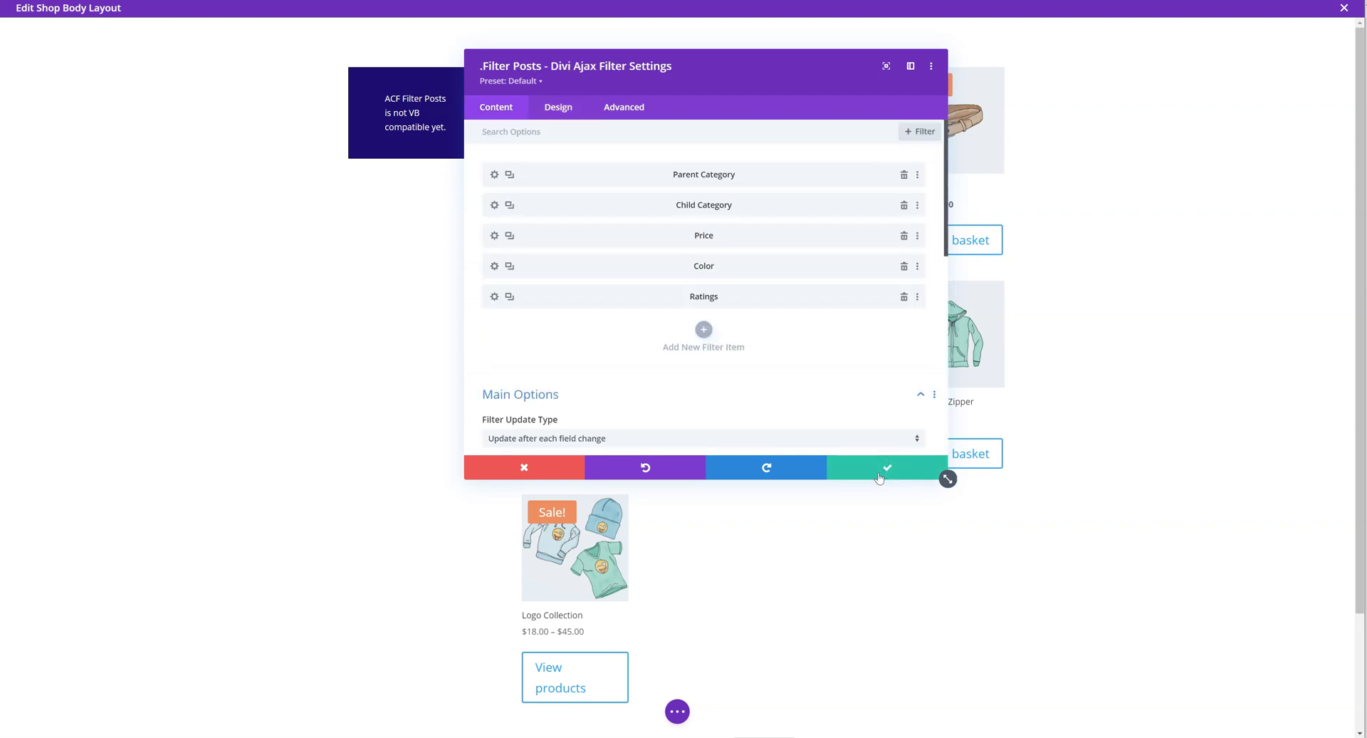
Step: Save the filter module settings and open the browser's Inspect tools on the shop page
left_click(881, 470)
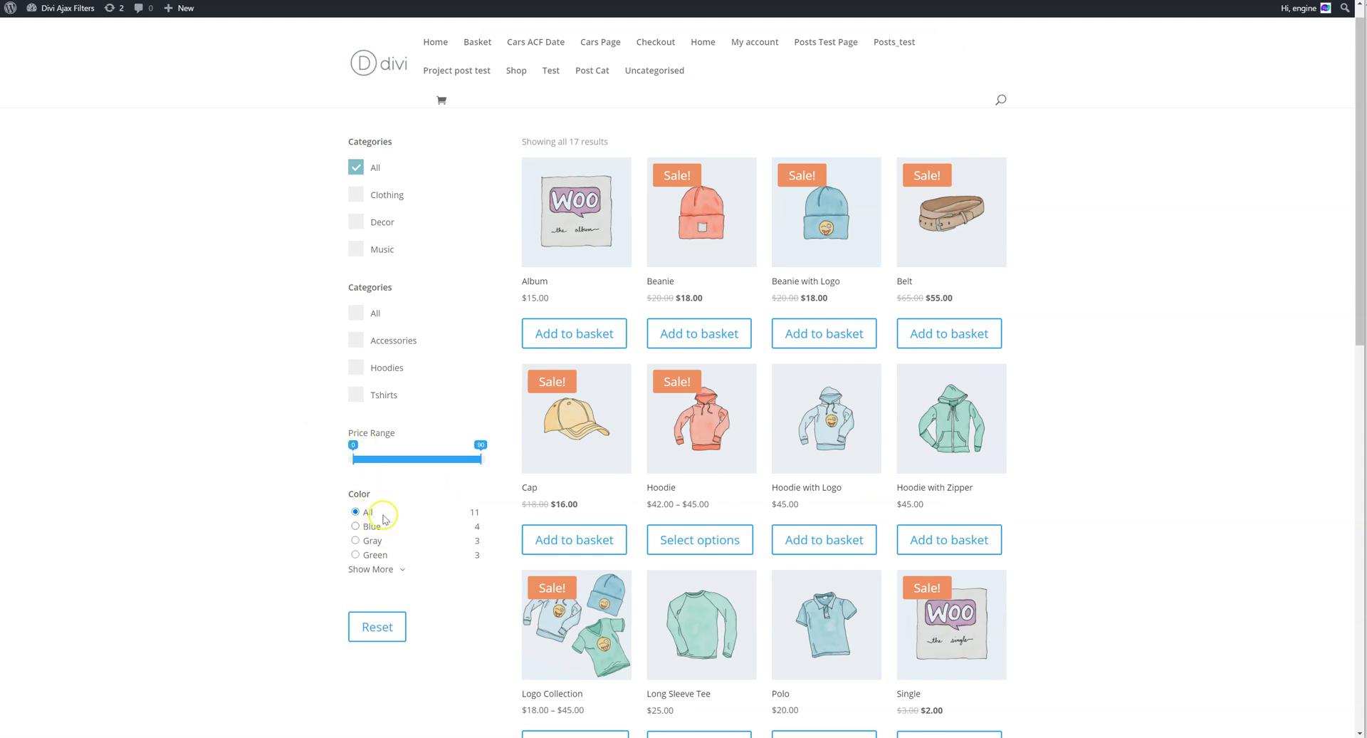
right_click(289, 190)
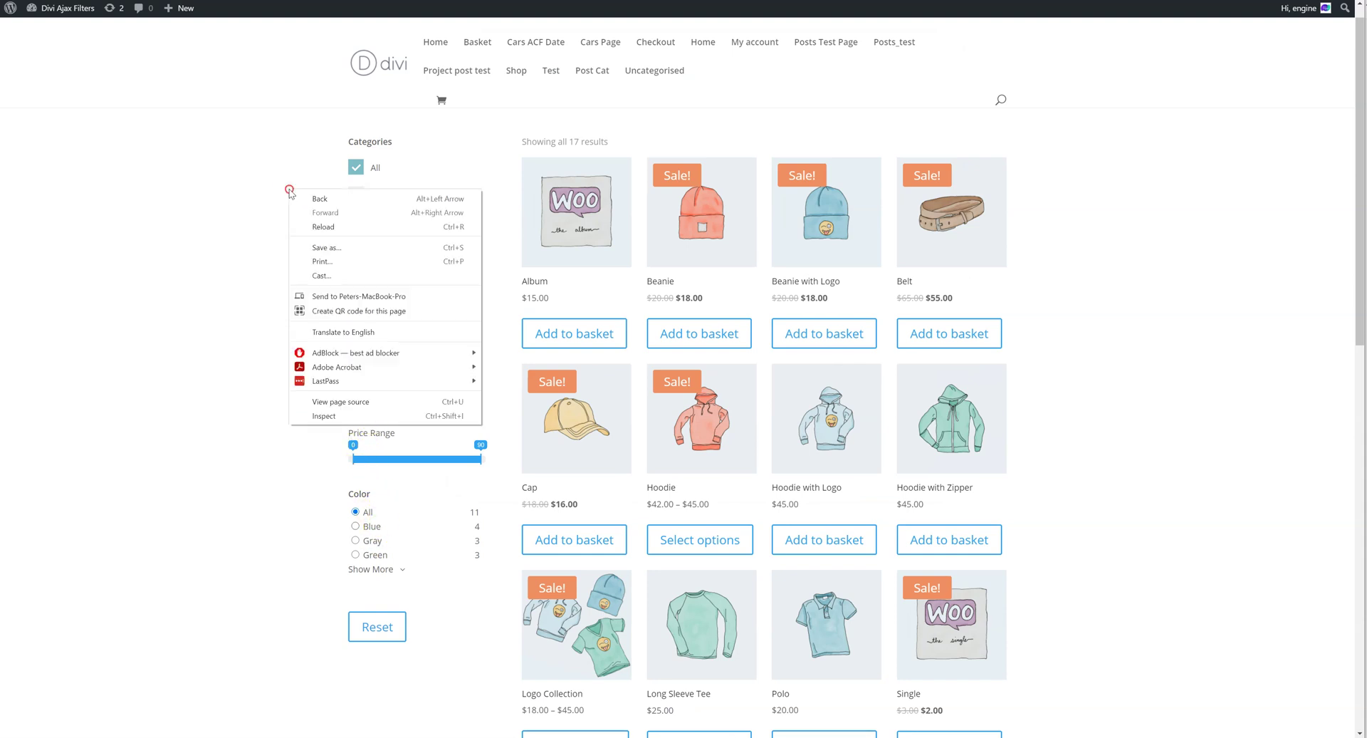
left_click(334, 415)
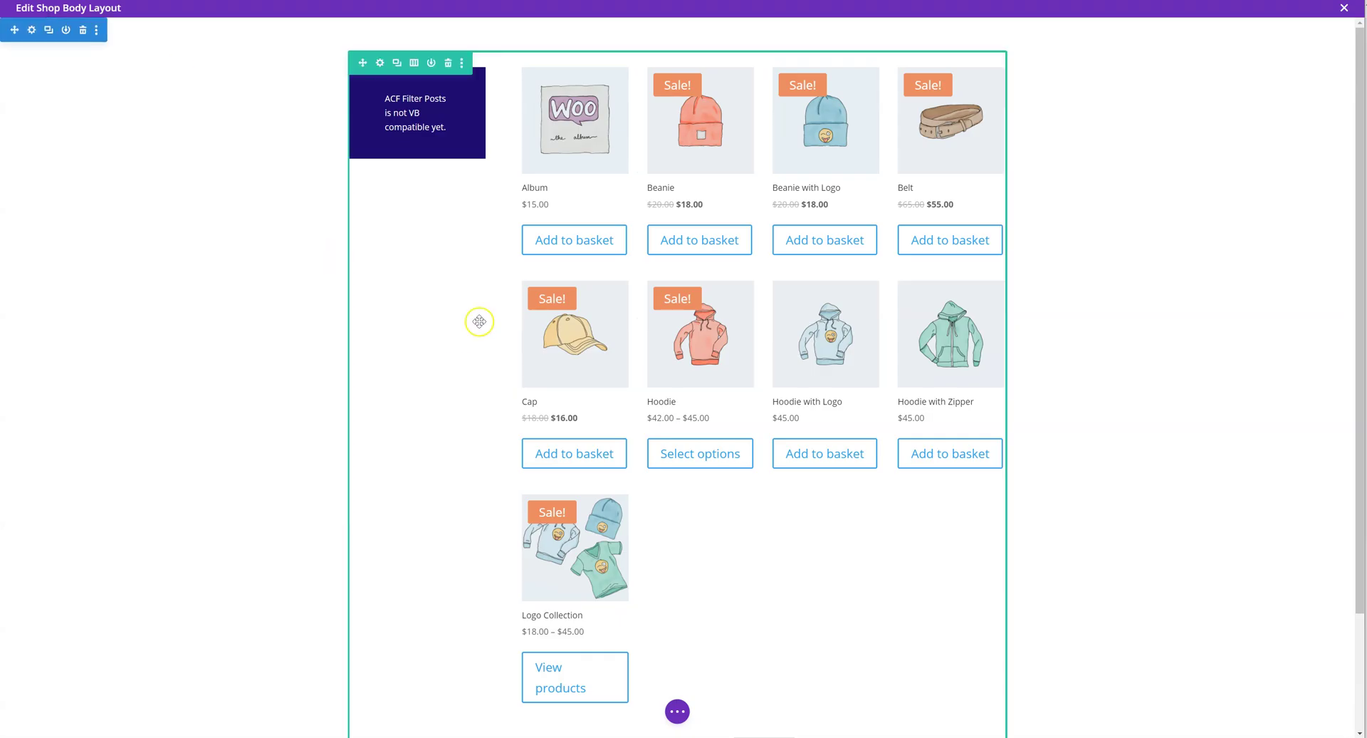
Step: Open the Filter Posts module settings and expand its Mobile Options section
left_click(436, 128)
scroll(568, 349, "down", 3)
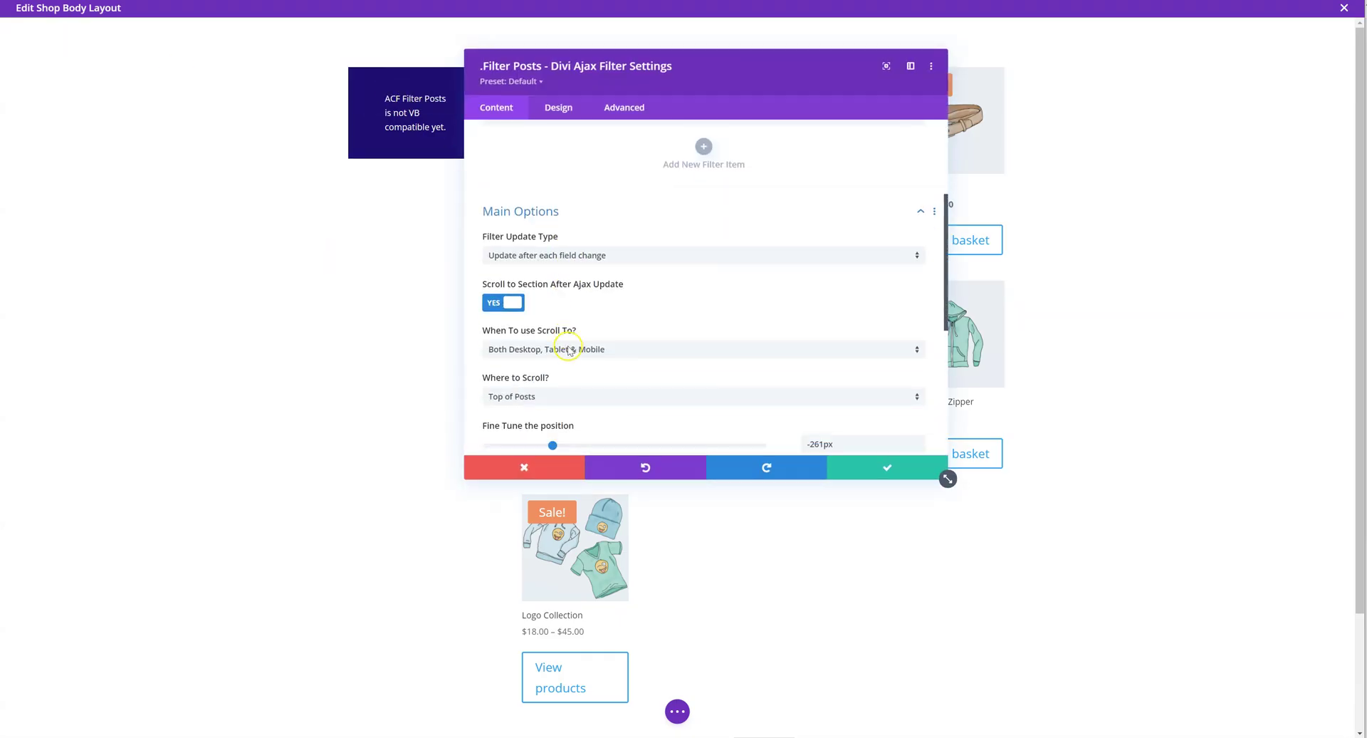
scroll(569, 349, "up", 3)
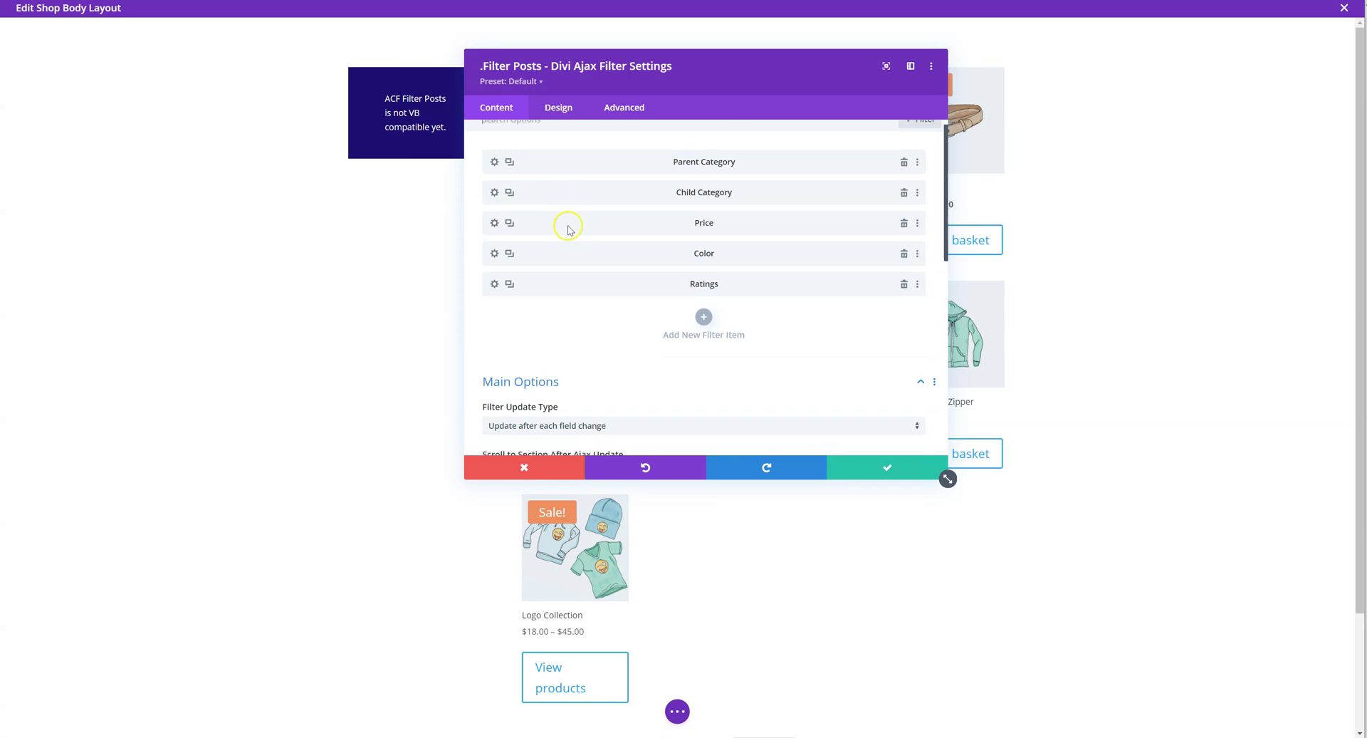
scroll(567, 229, "down", 3)
scroll(559, 263, "up", 3)
left_click(541, 340)
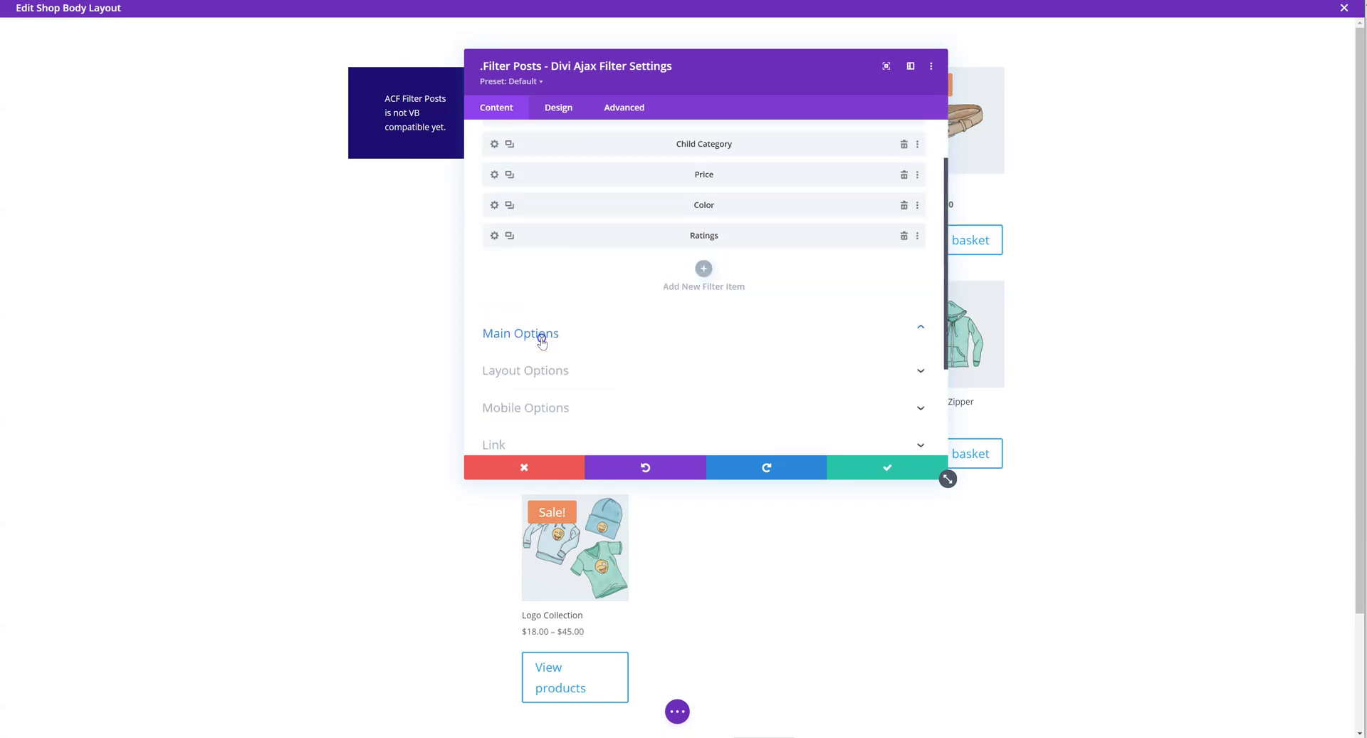
scroll(541, 340, "down", 2)
left_click(552, 281)
scroll(550, 278, "down", 2)
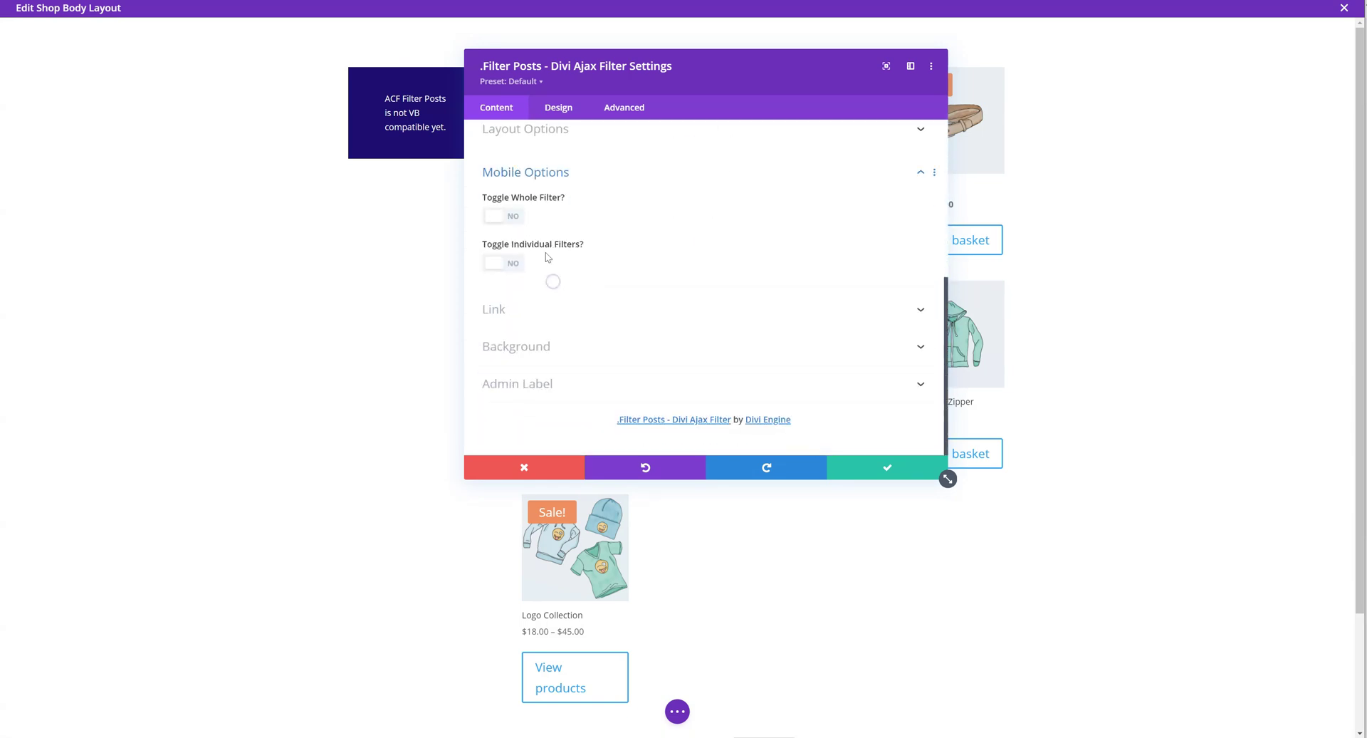
Step: Set Toggle Individual Filters to YES, apply the module settings, and save the shop body layout
left_click(513, 217)
left_click(495, 262)
left_click(890, 467)
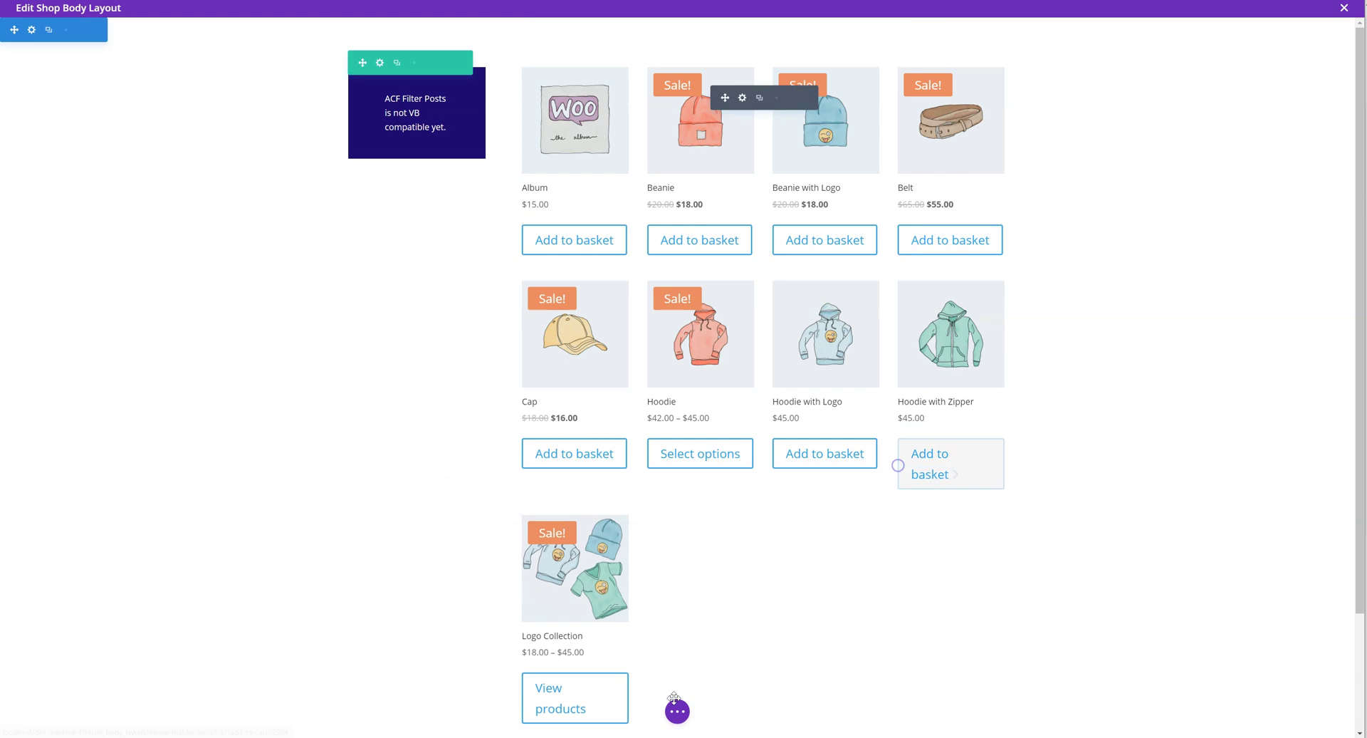
left_click(1321, 710)
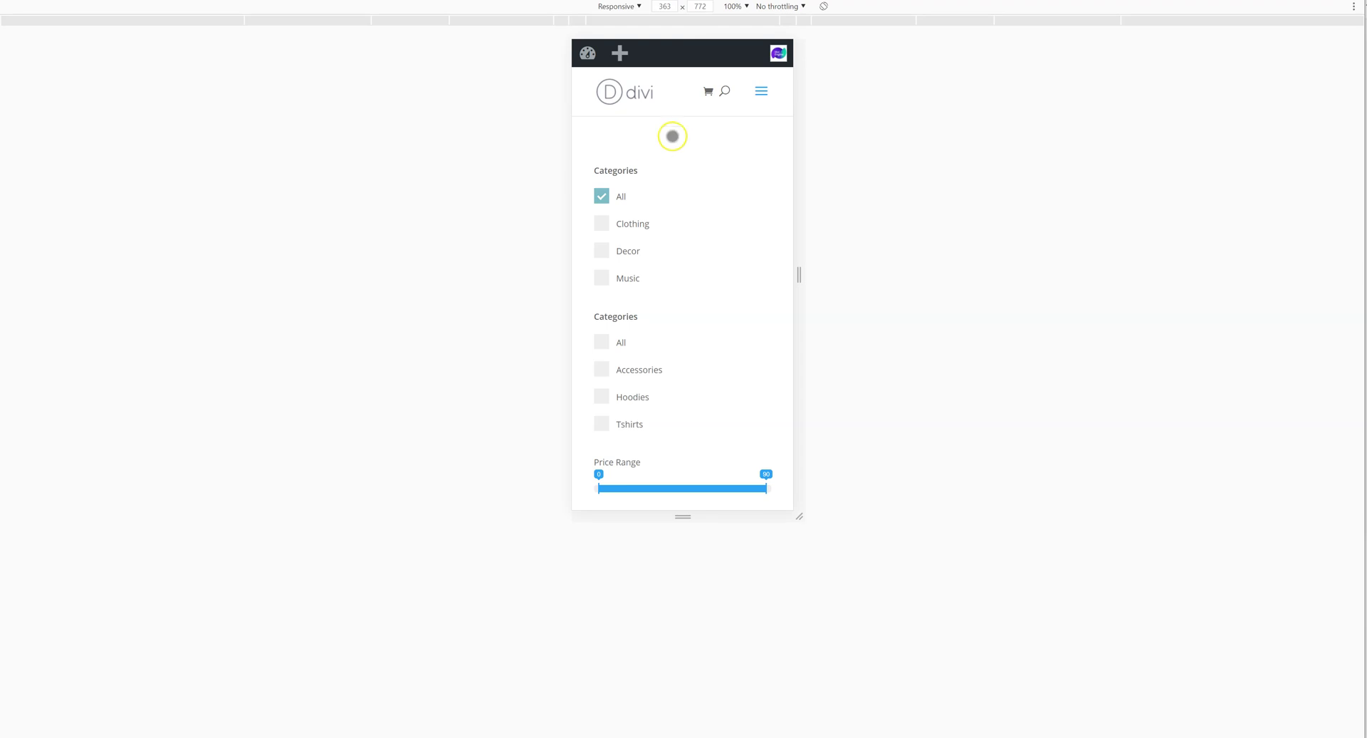
Step: Reload the mobile shop preview with F5
right_click(672, 142)
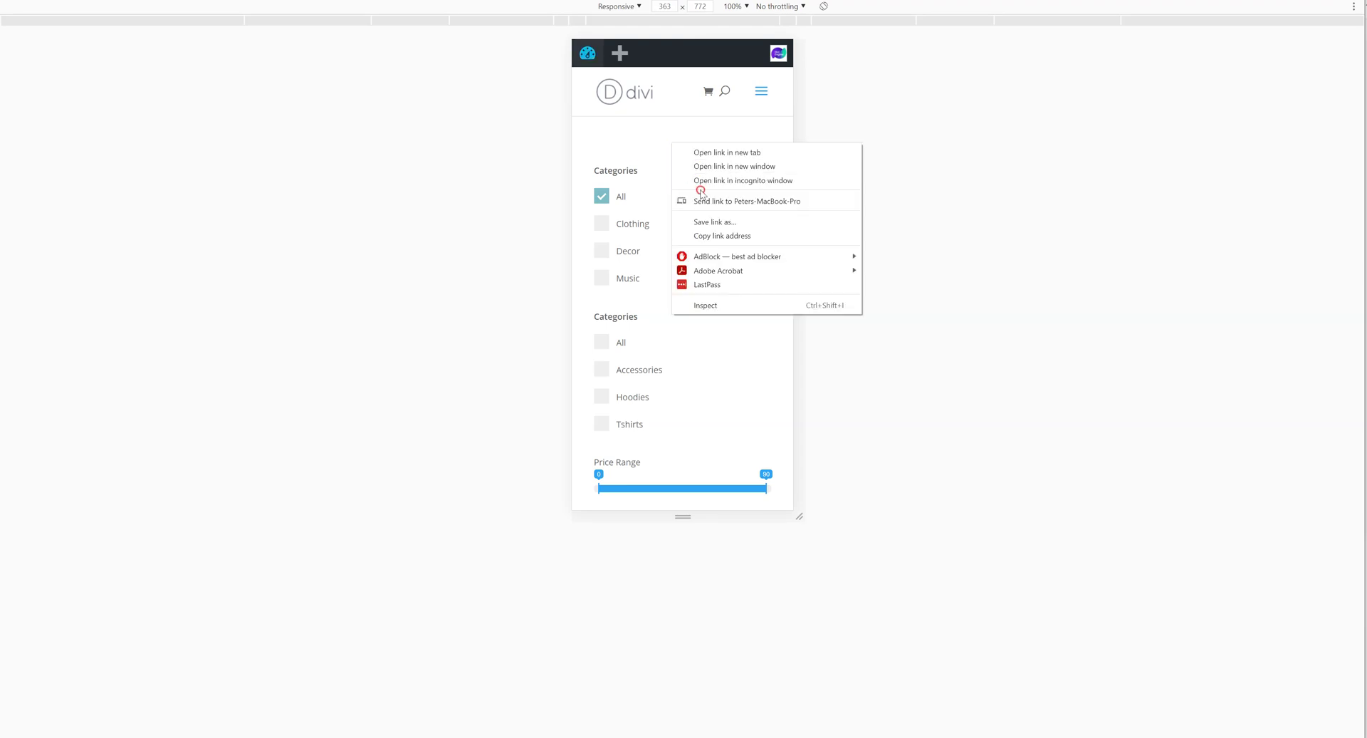
left_click(459, 108)
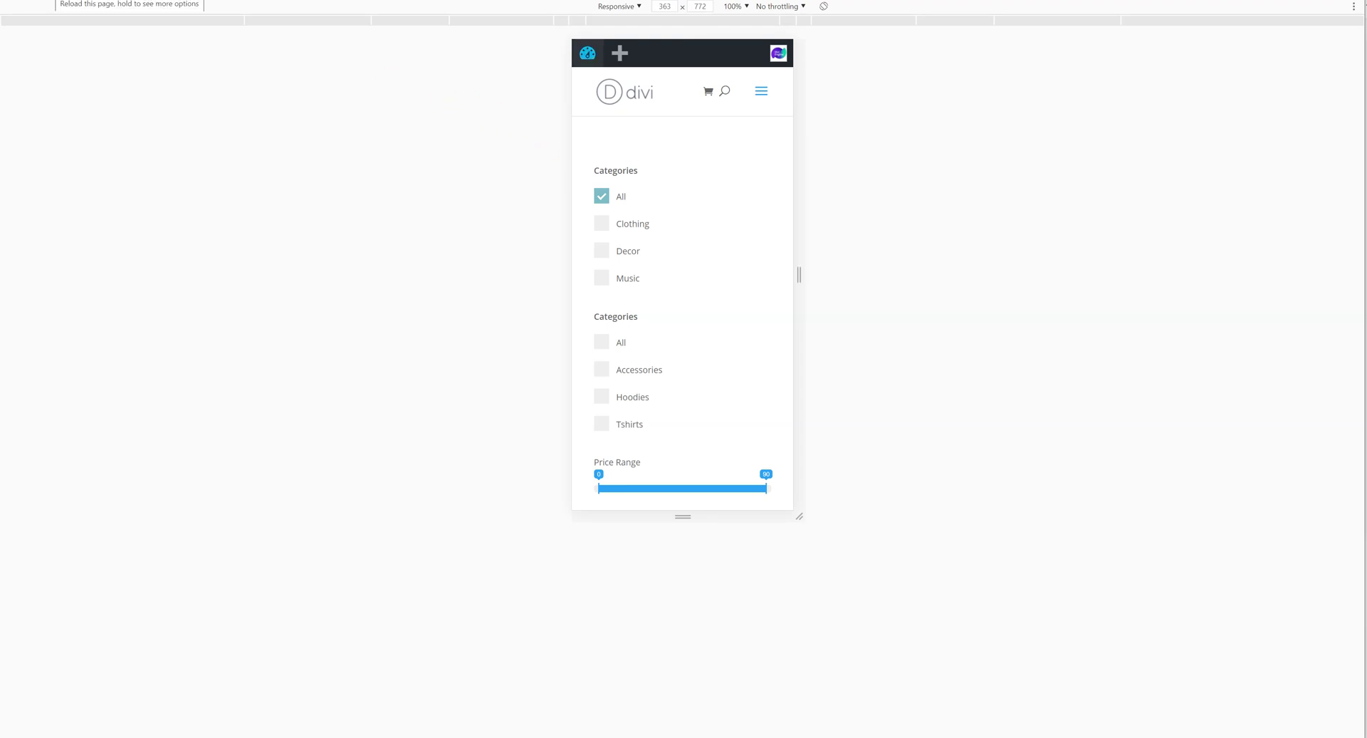
key("F5")
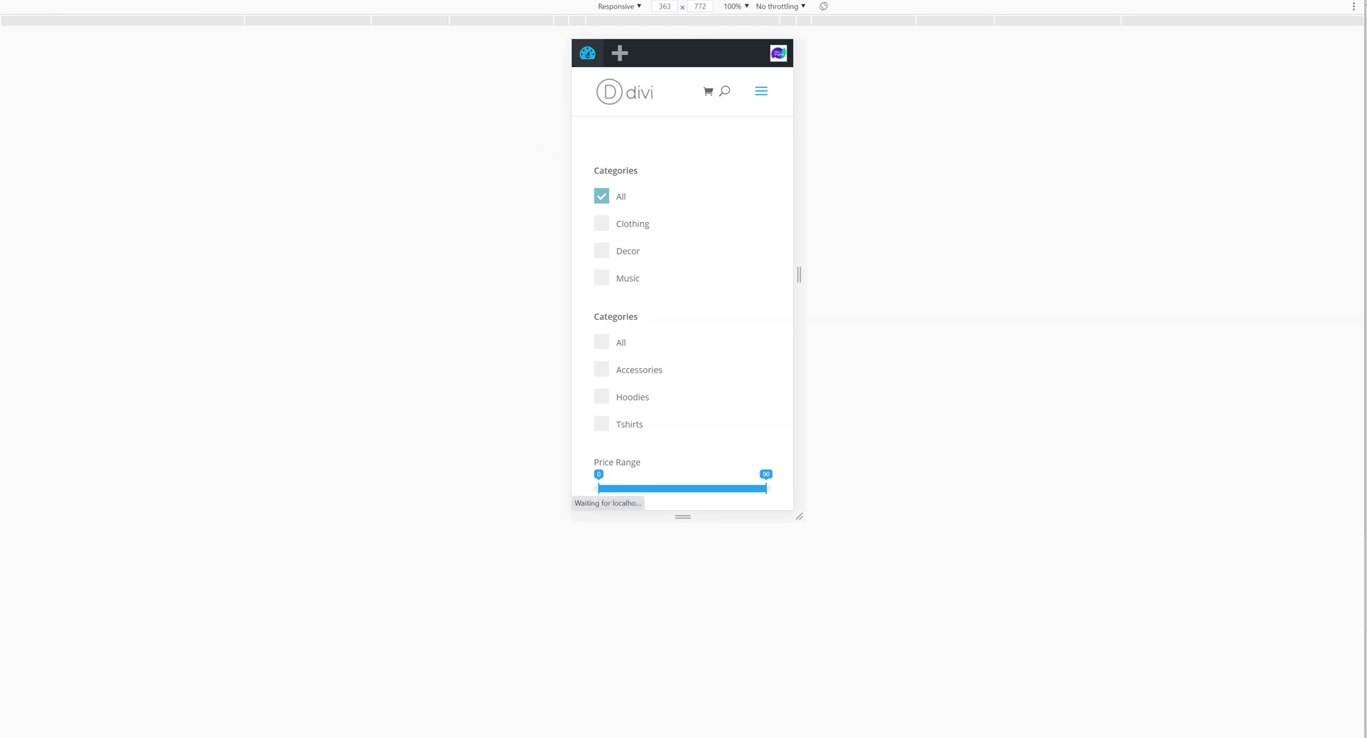
Step: Expand and collapse the Categories, Price Range and Color filters one at a time
left_click(651, 169)
left_click(651, 171)
left_click(634, 229)
left_click(635, 232)
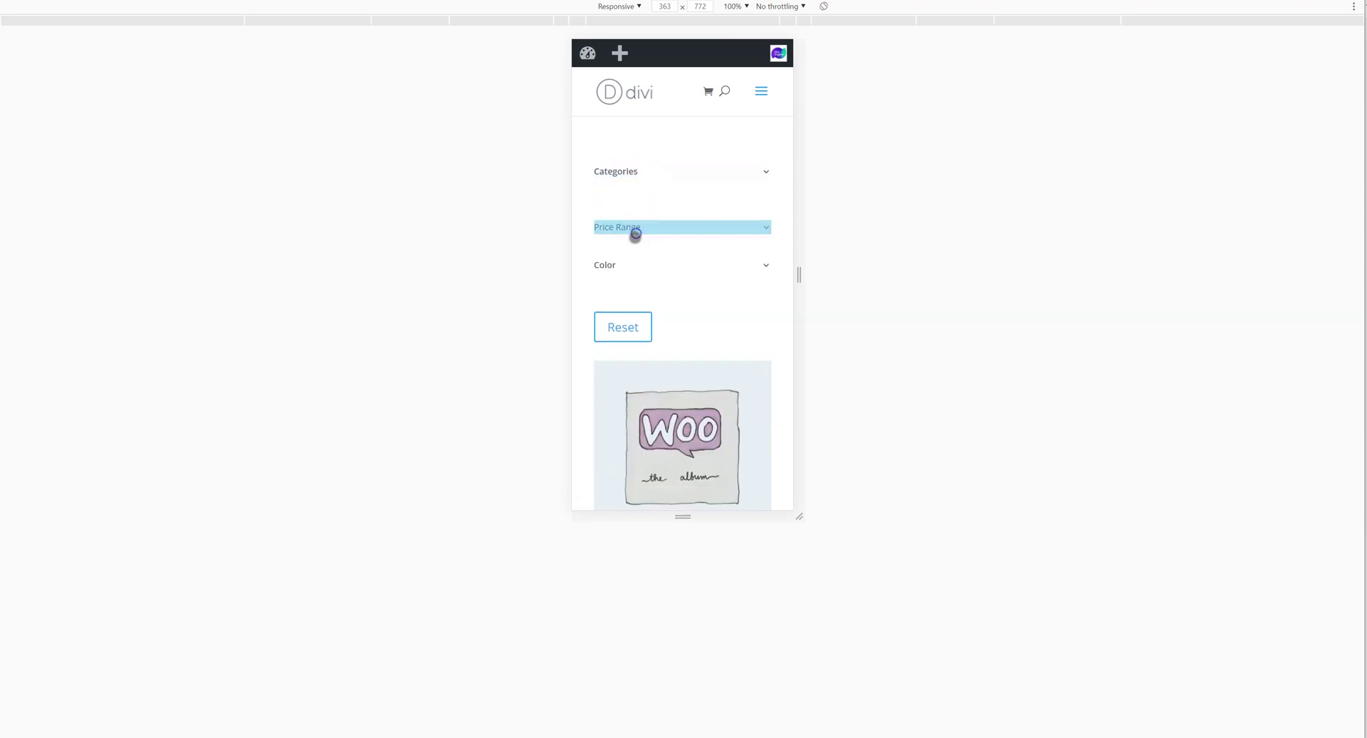
left_click(626, 263)
left_click(625, 263)
left_click(620, 223)
left_click(630, 172)
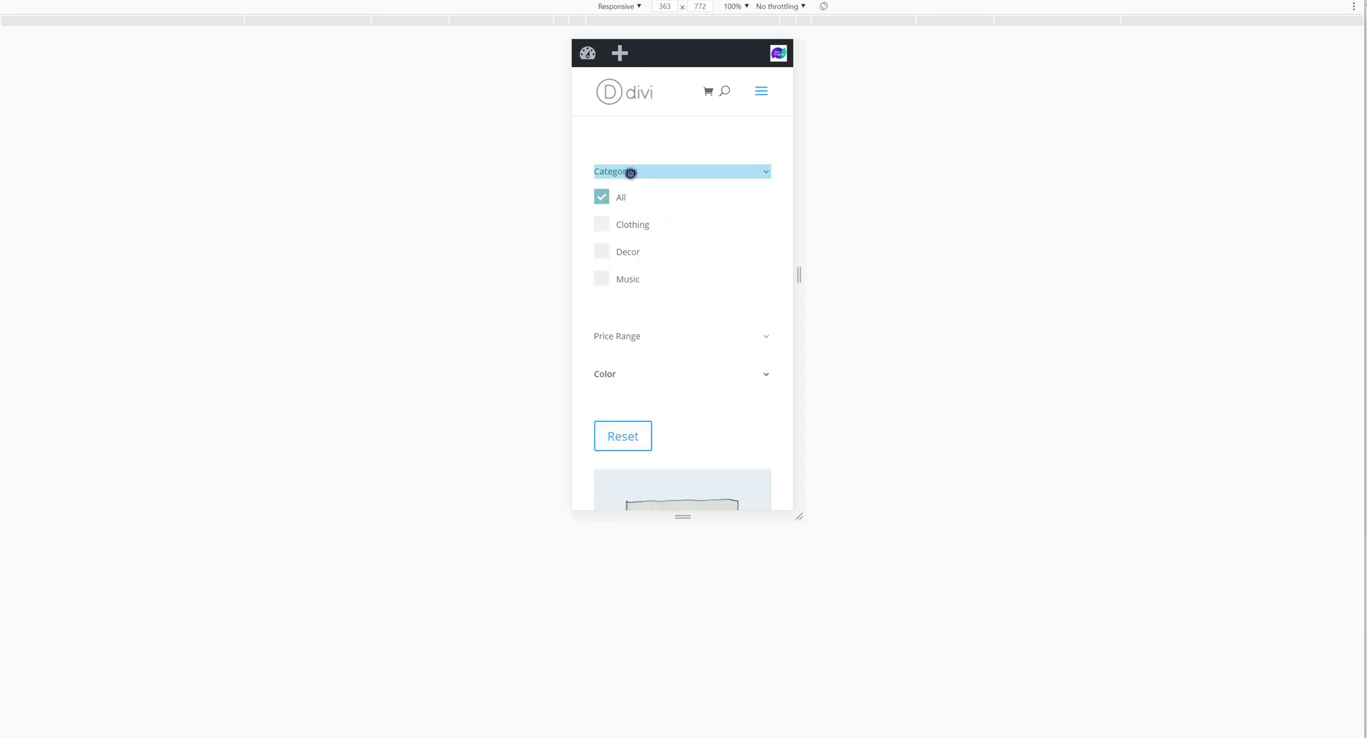
left_click(630, 172)
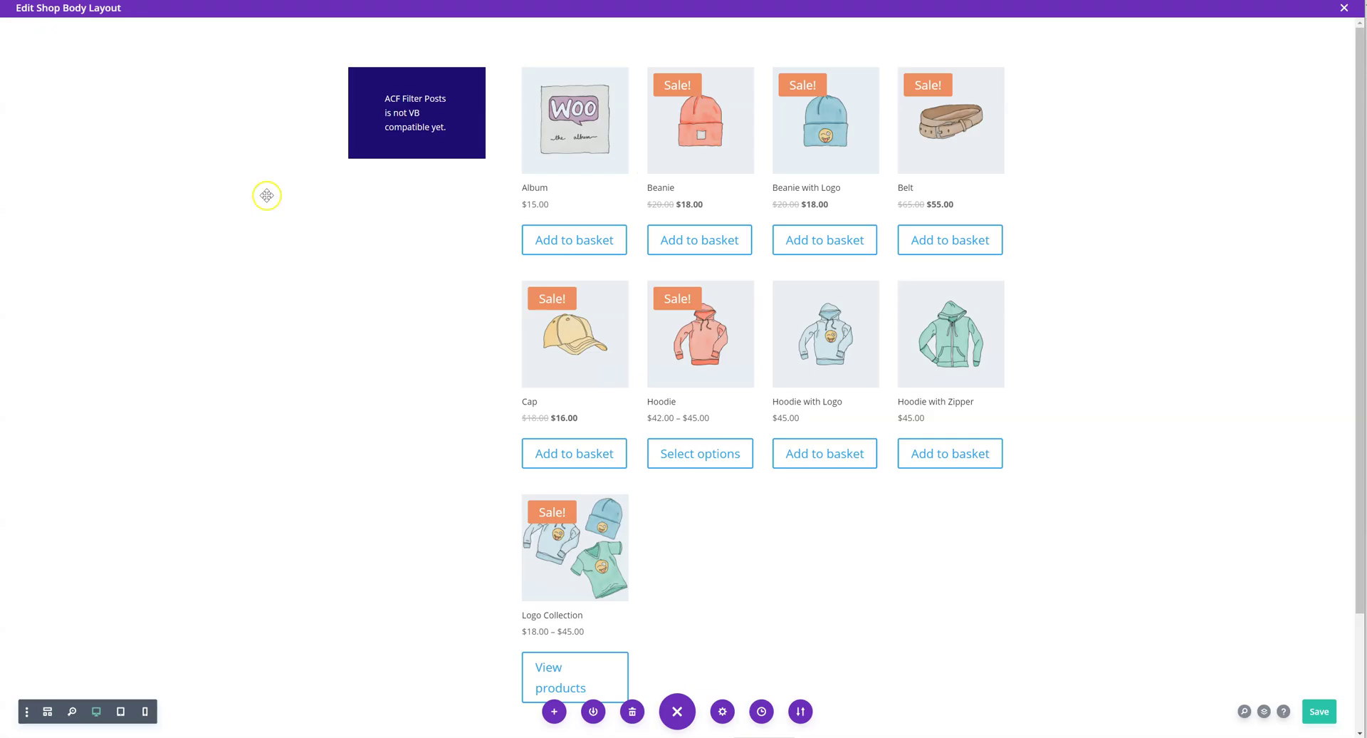
Step: Set Toggle Whole Filter and Auto-Close Toggle on Filter to YES in Mobile Options, then save the layout
left_click(391, 99)
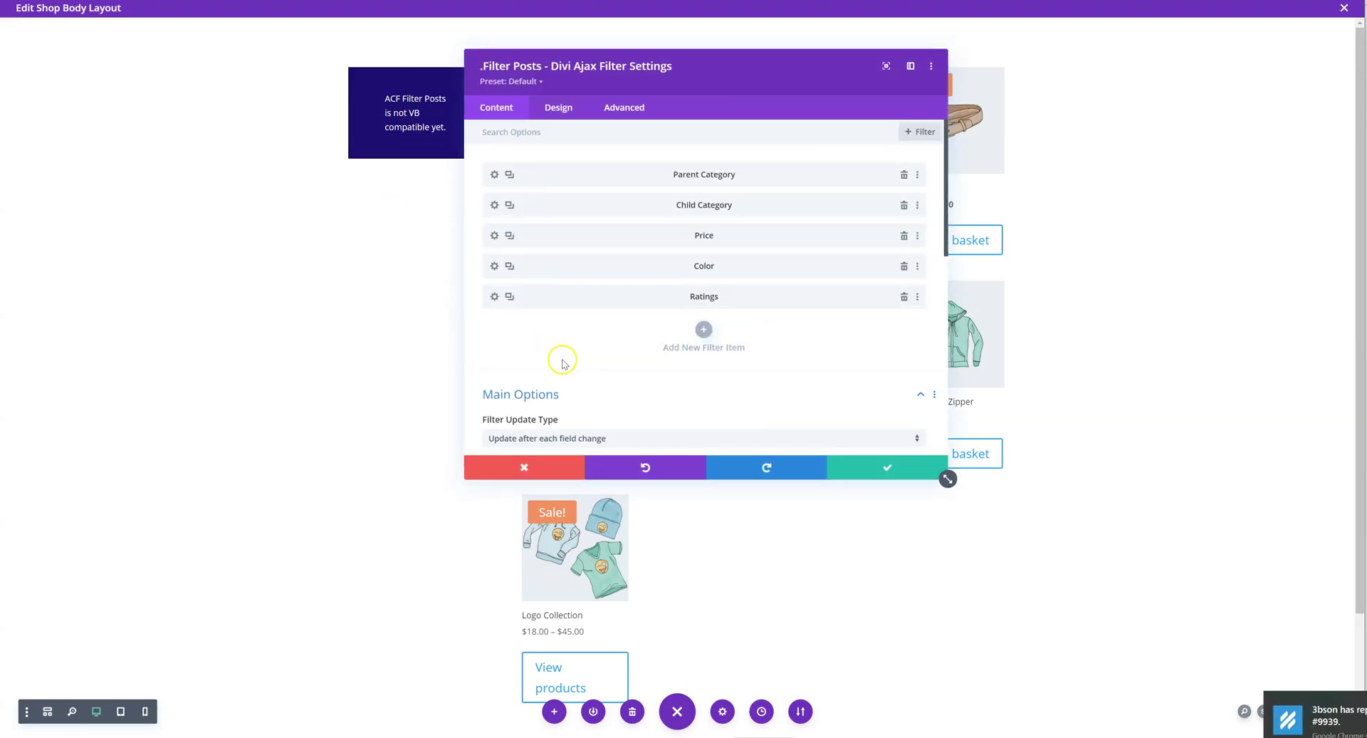
left_click(557, 393)
scroll(558, 383, "down", 2)
left_click(541, 403)
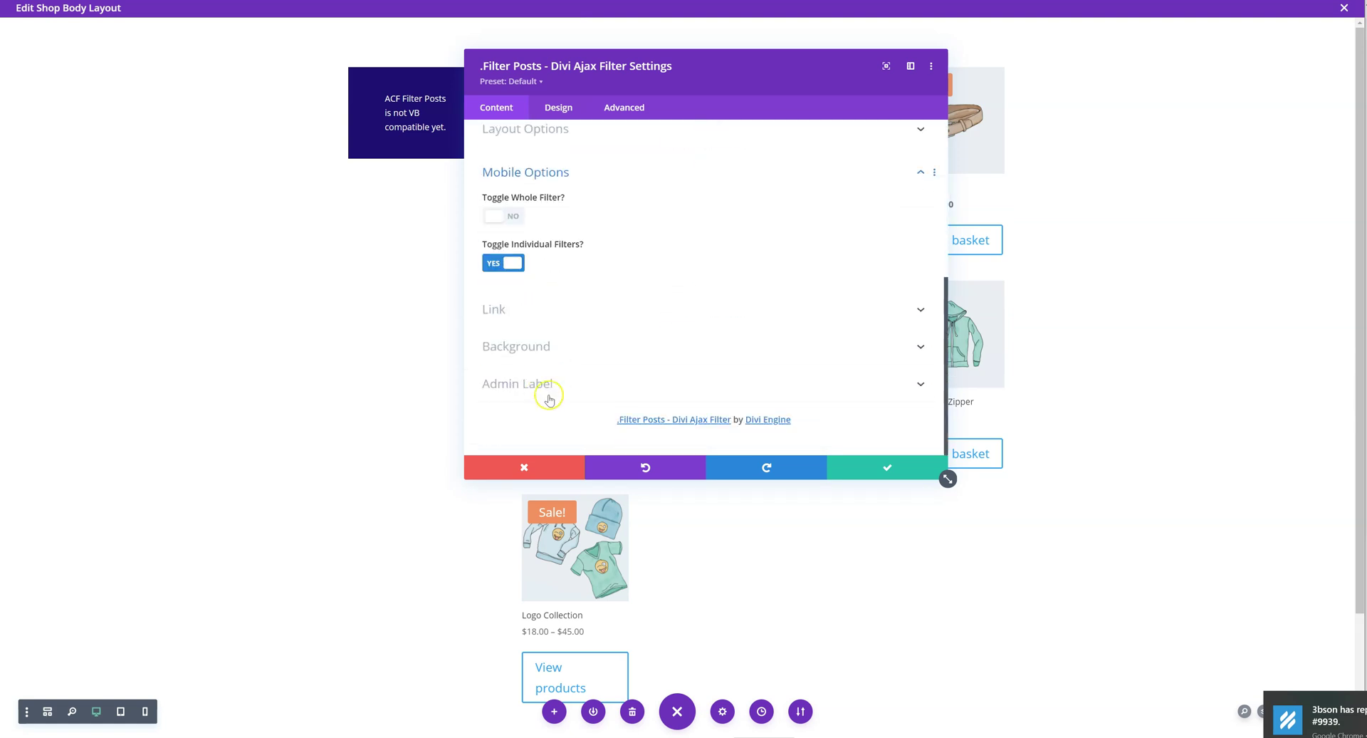
left_click(513, 217)
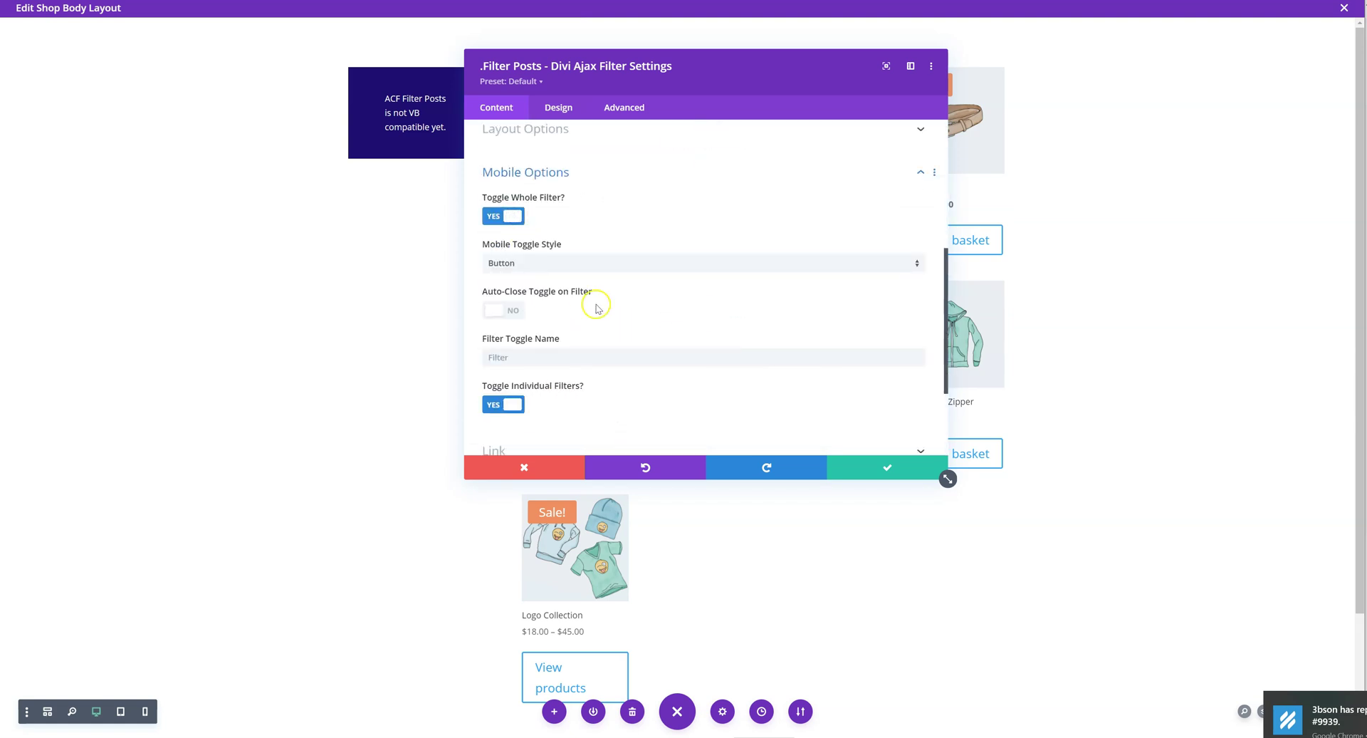
left_click(505, 313)
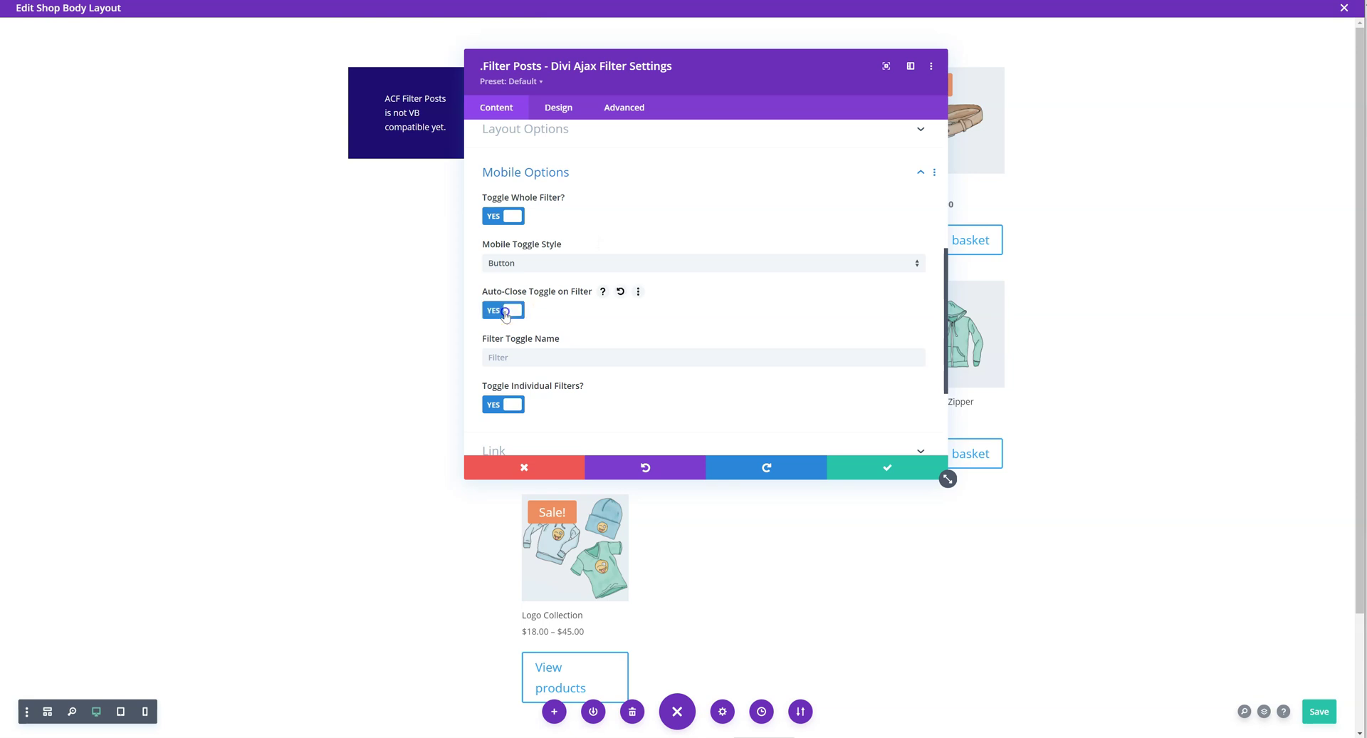
left_click(941, 472)
left_click(1318, 712)
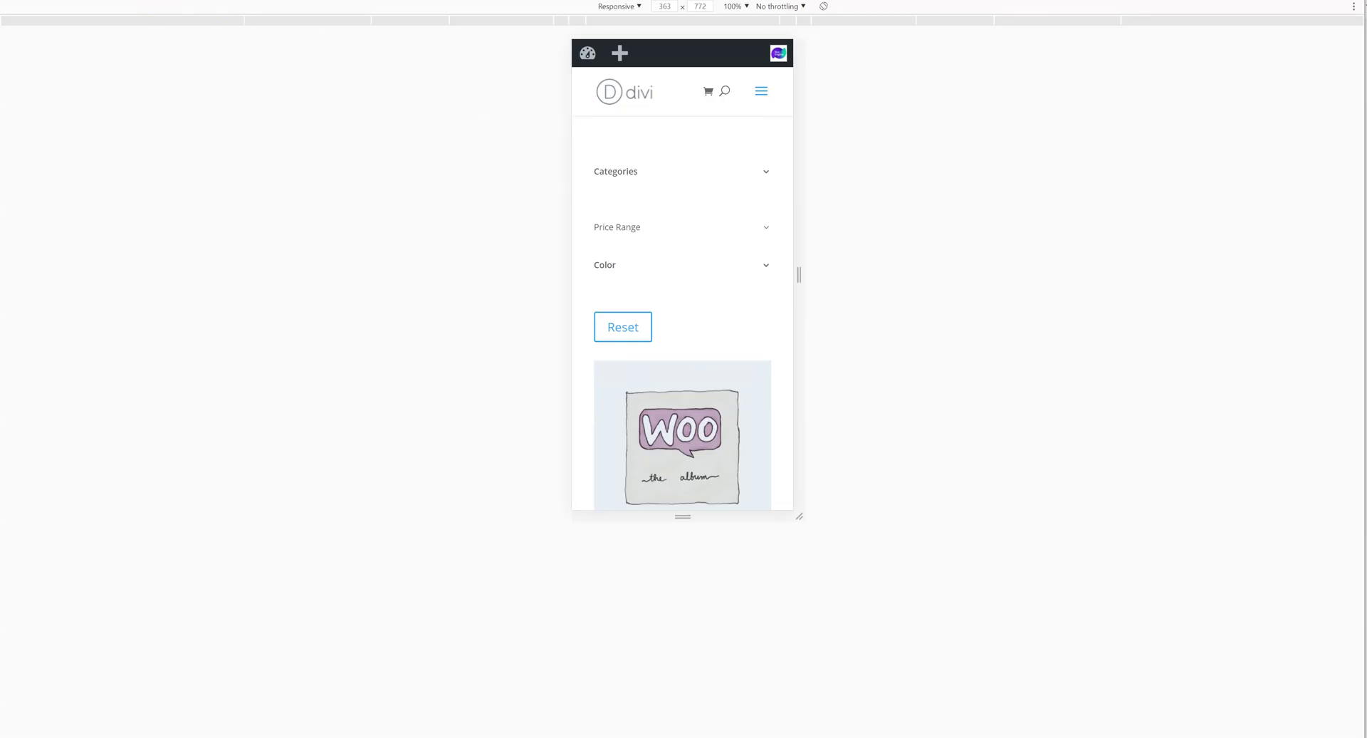
Step: Reload the mobile preview, open the Filter panel, and tick Decor under Categories to show only WordPress Pennant
key("ctrl+l")
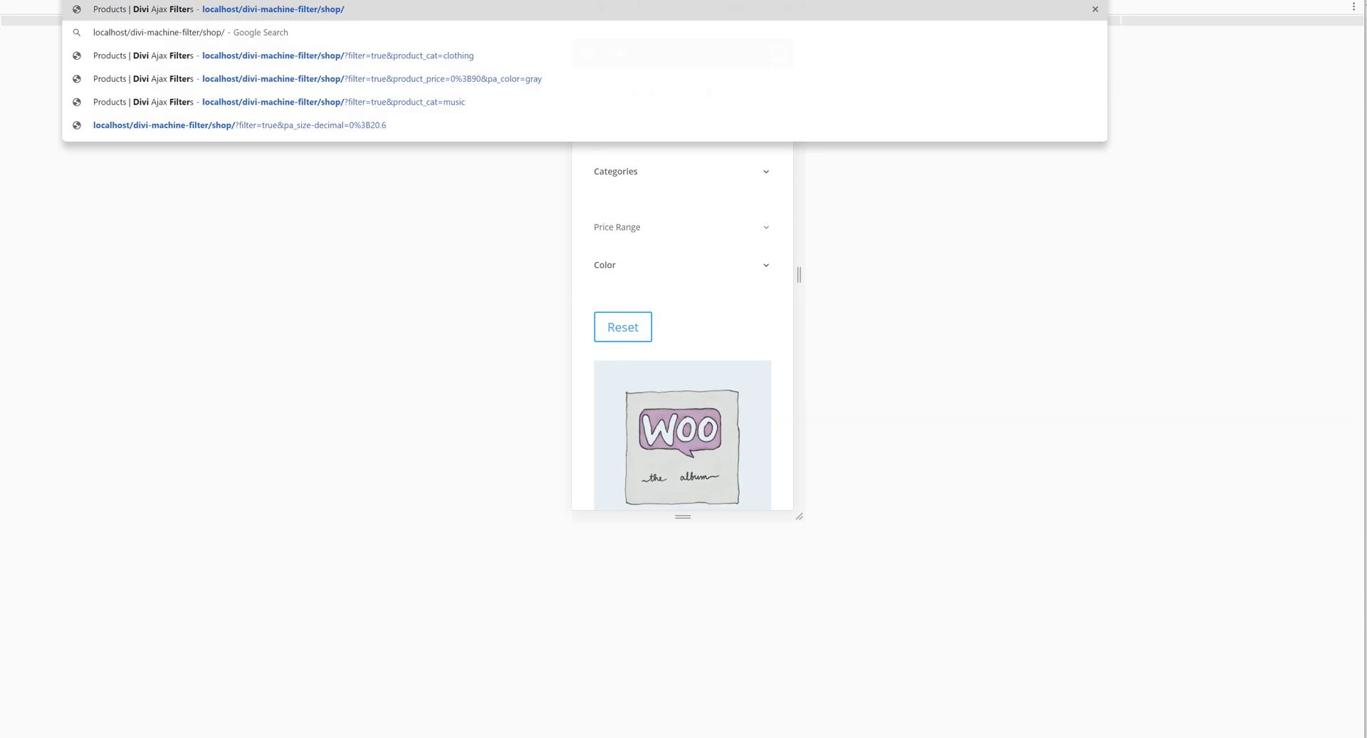
key("Return")
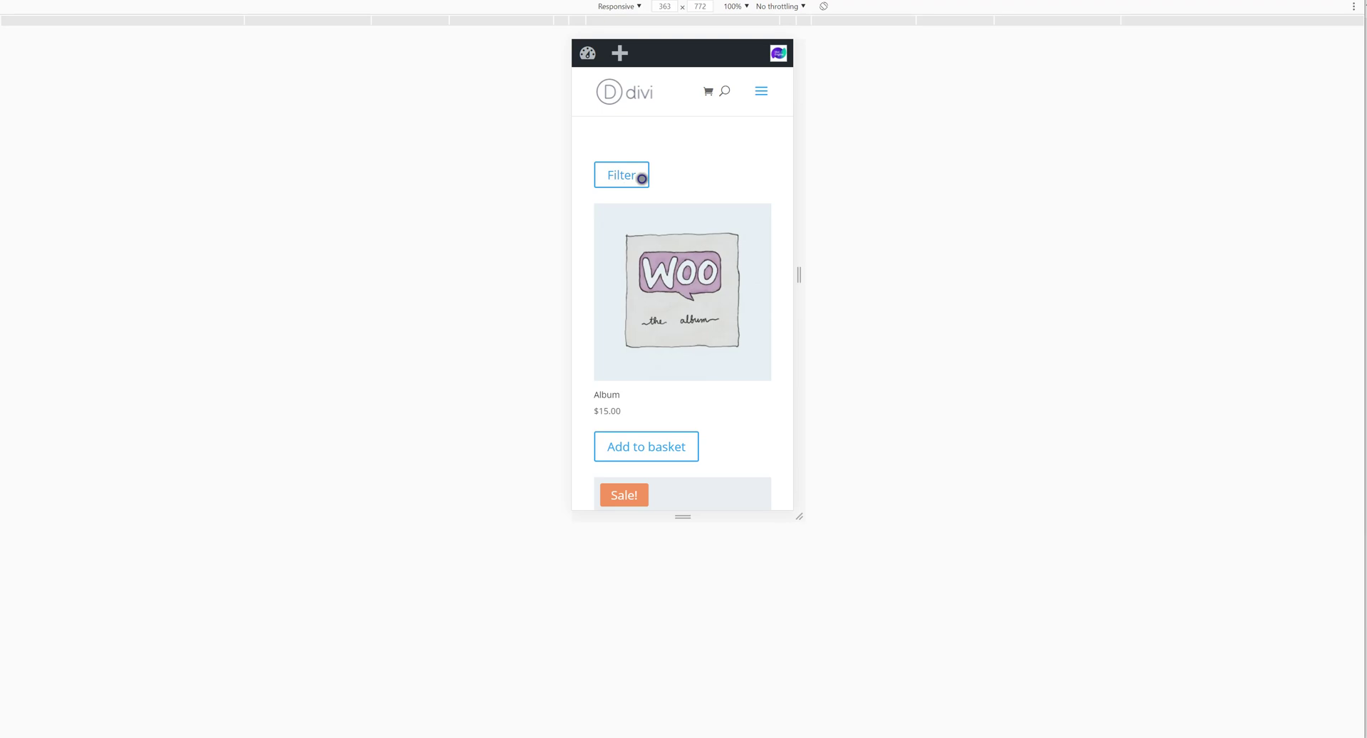
left_click(631, 178)
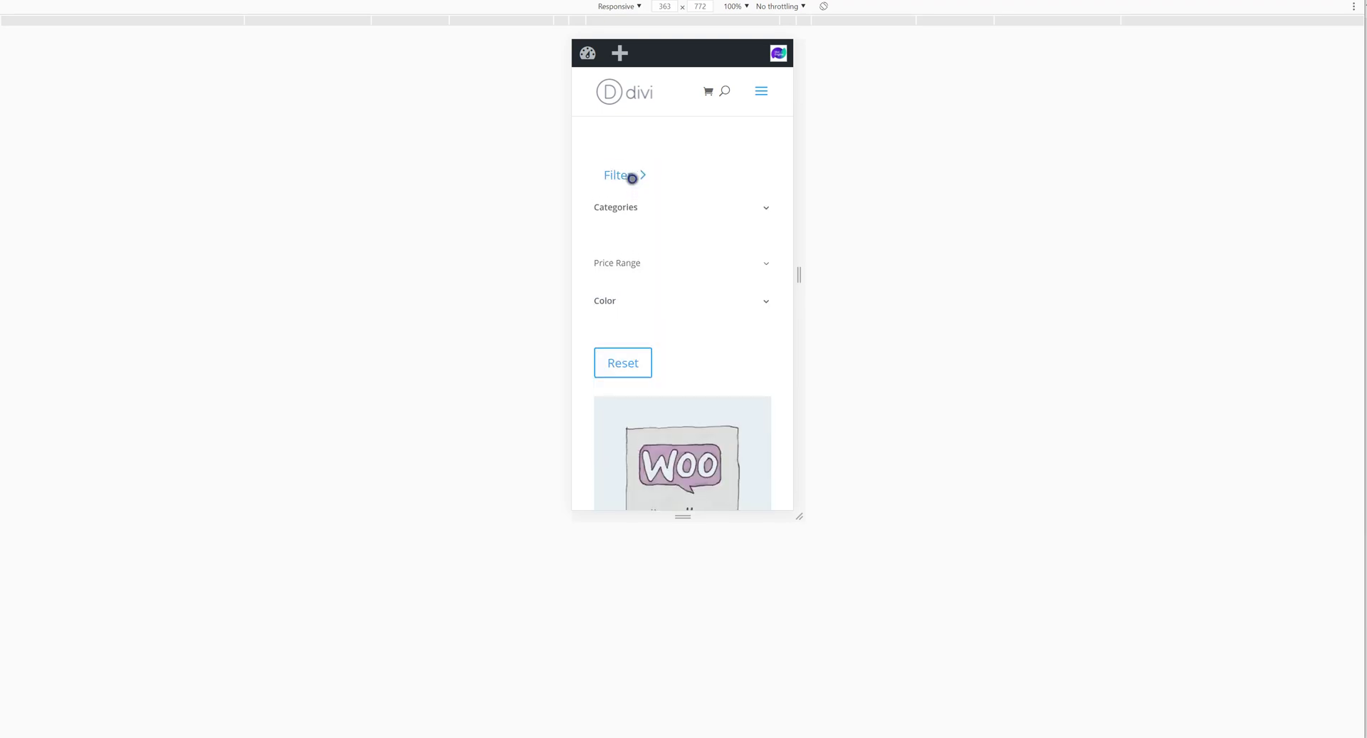
left_click(638, 207)
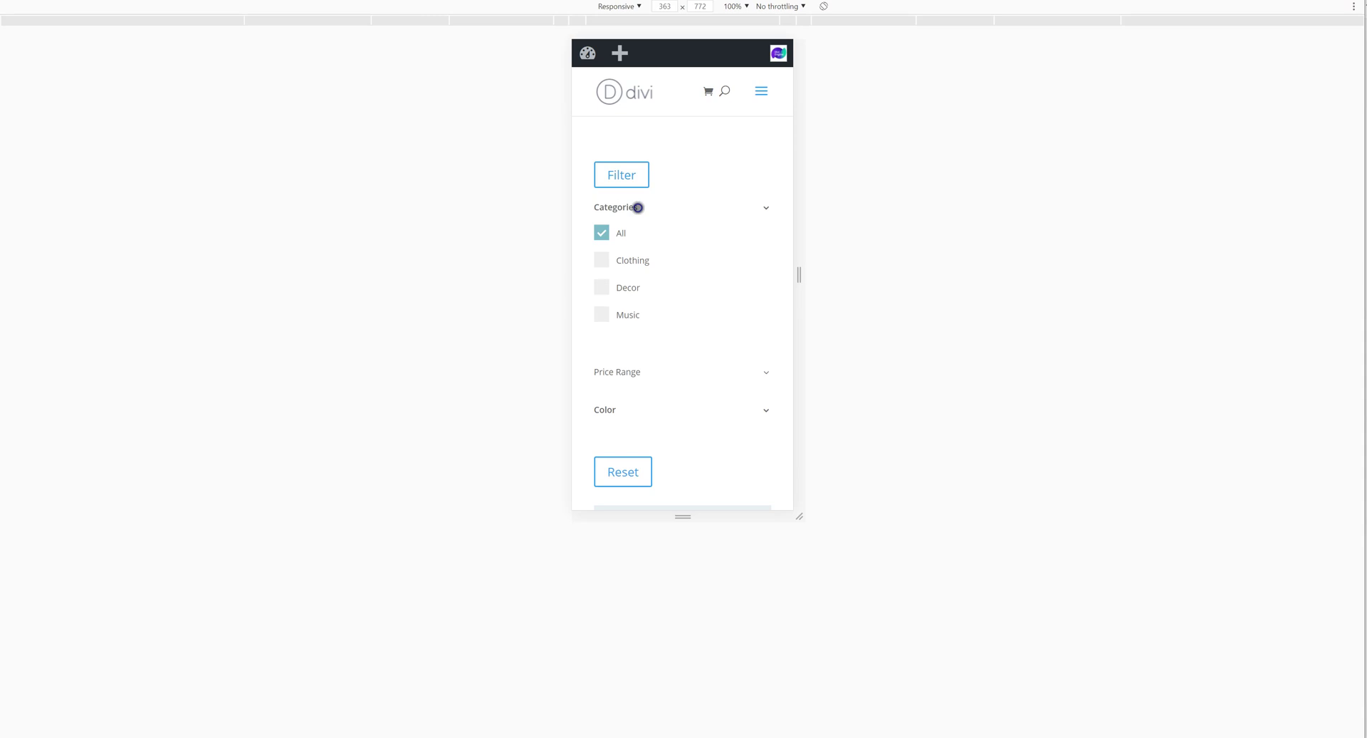
left_click(603, 292)
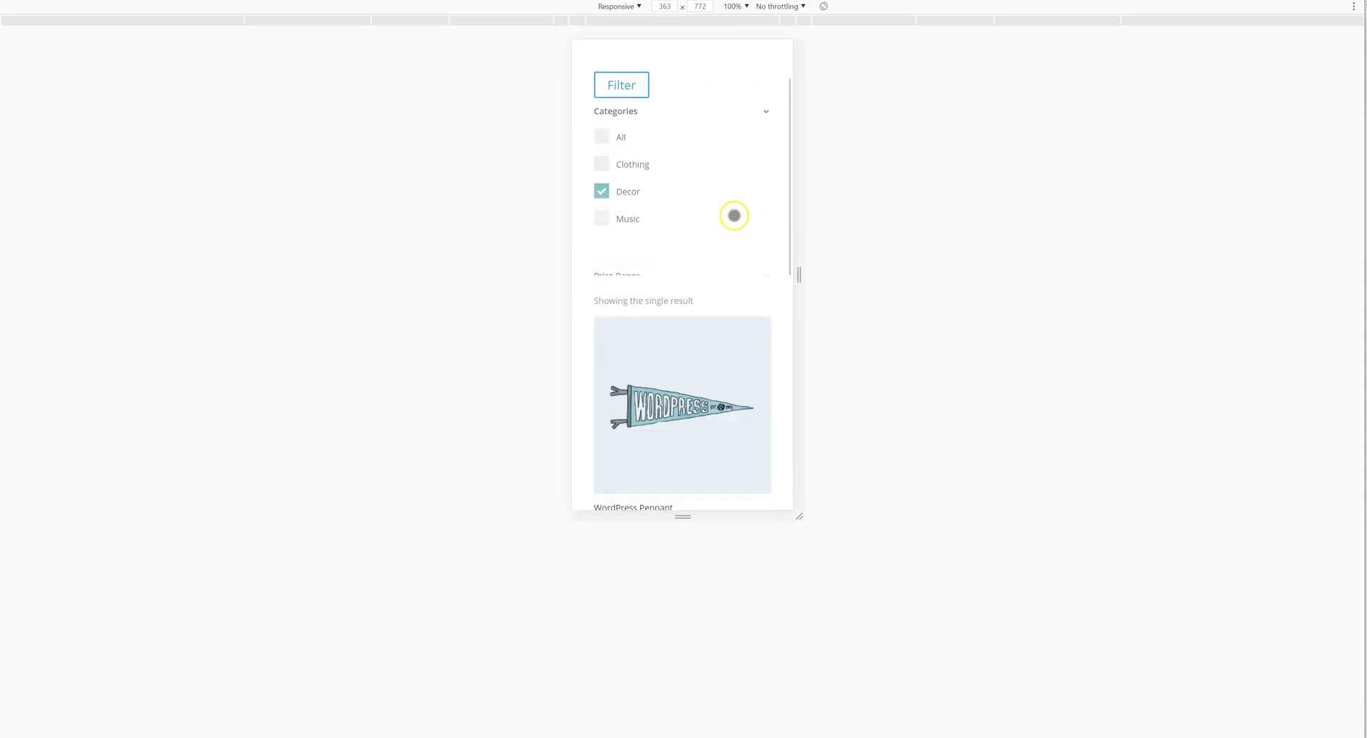
scroll(734, 215, "down", 5)
scroll(734, 211, "up", 2)
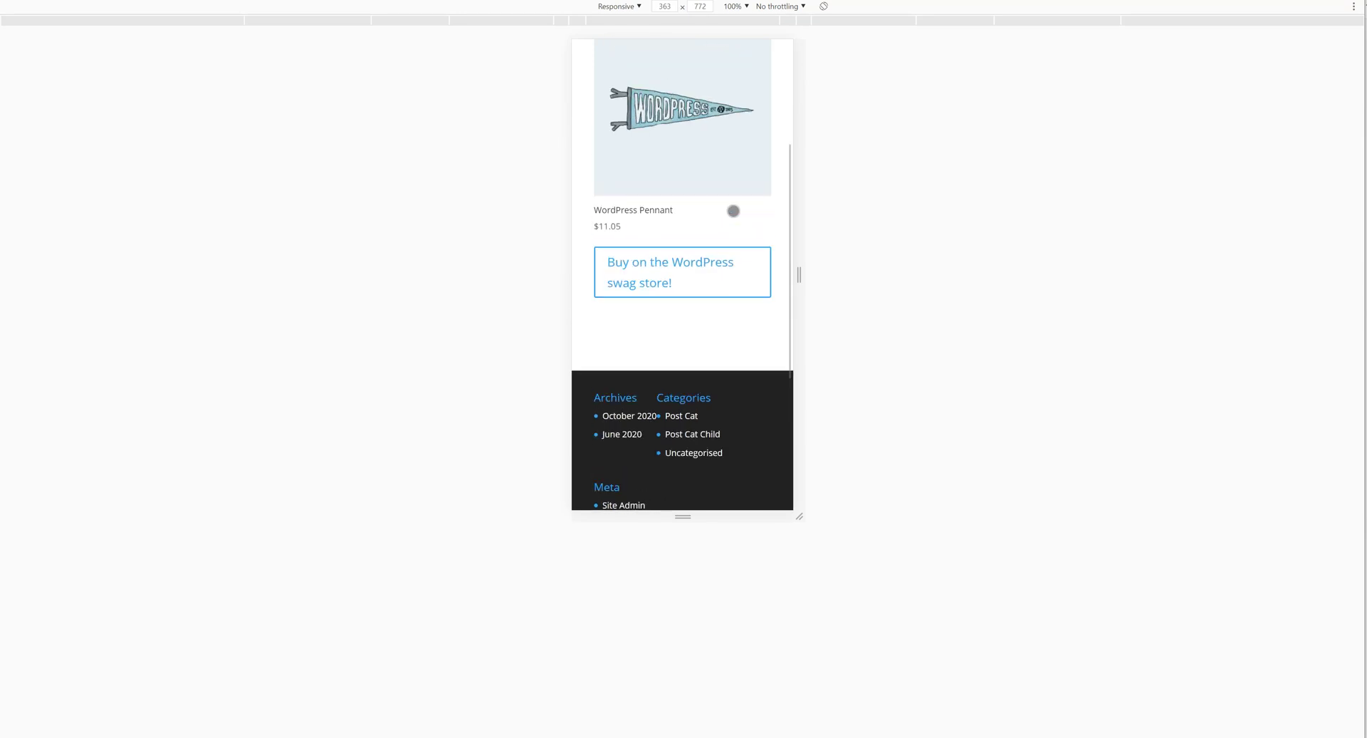
scroll(734, 212, "up", 3)
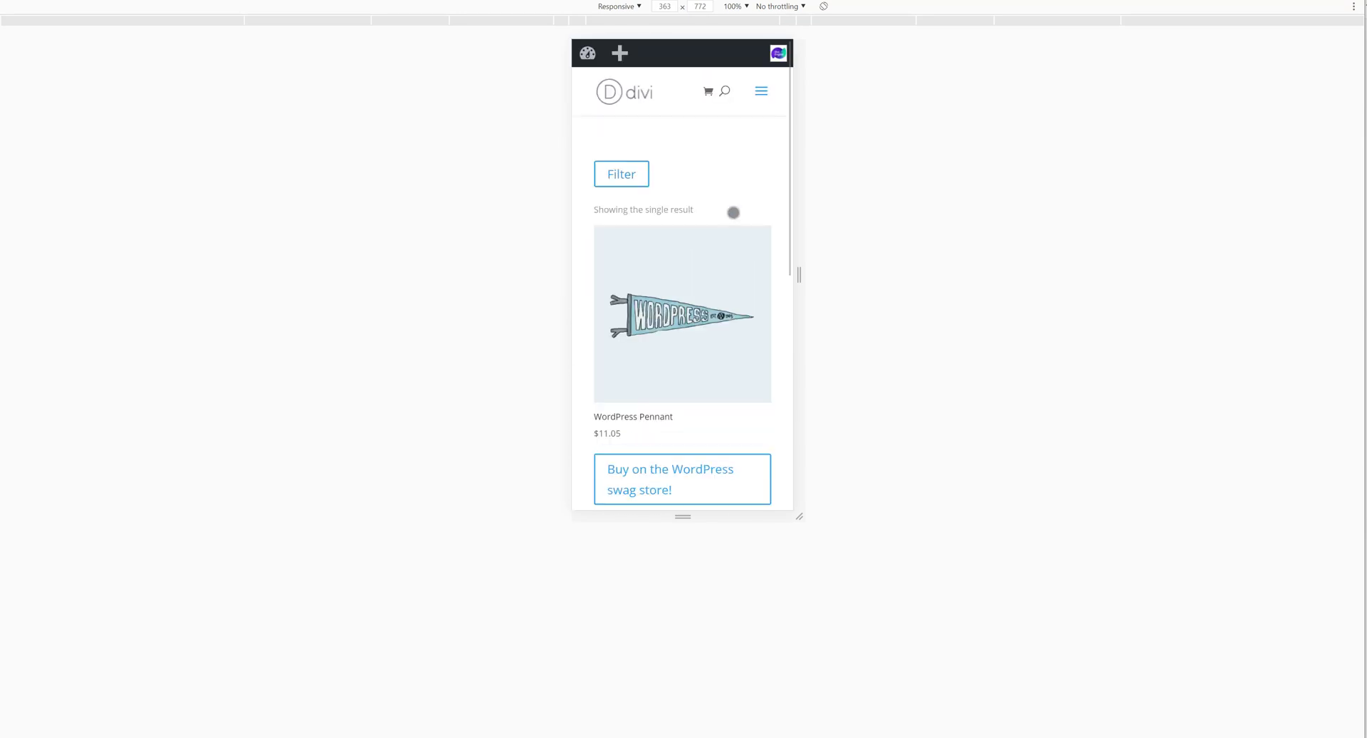
left_click(633, 178)
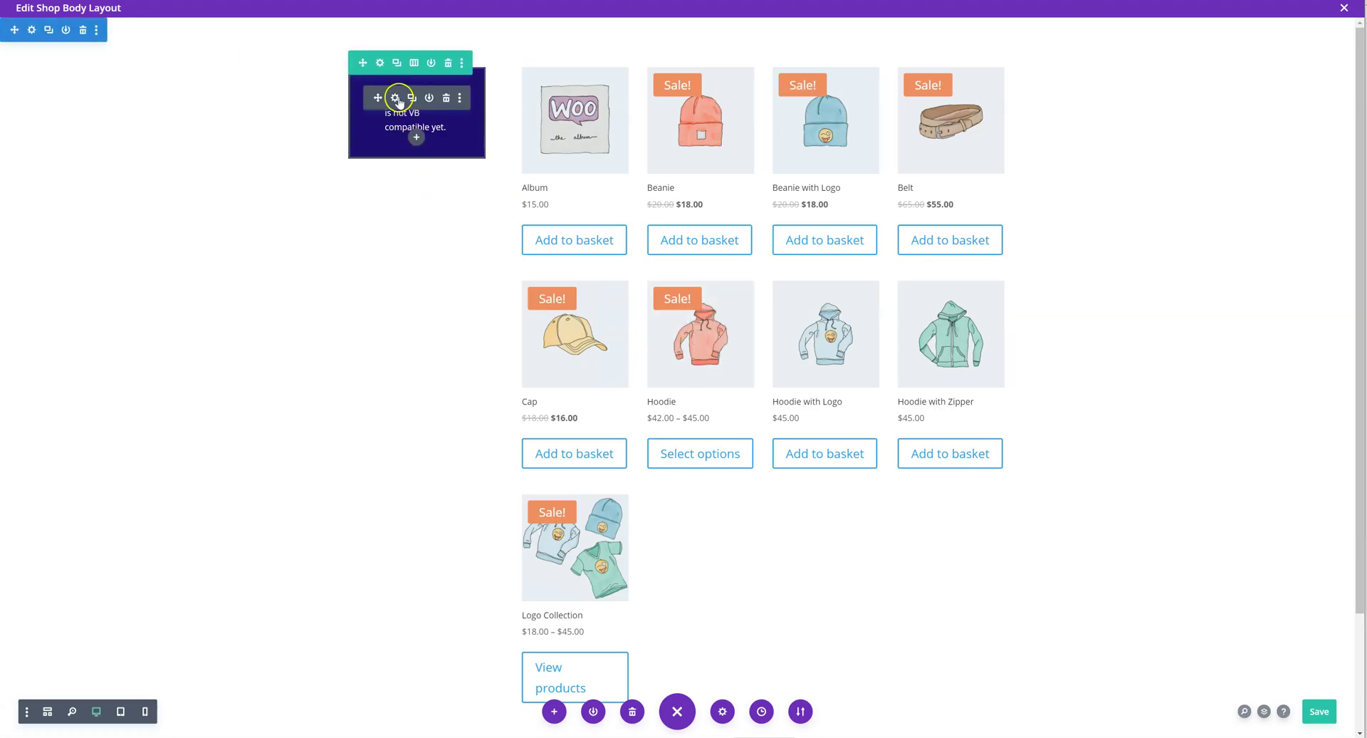
Step: Review the Filter Posts module's scroll-after-update settings, then return to the mobile preview tab
left_click(408, 111)
scroll(589, 256, "down", 4)
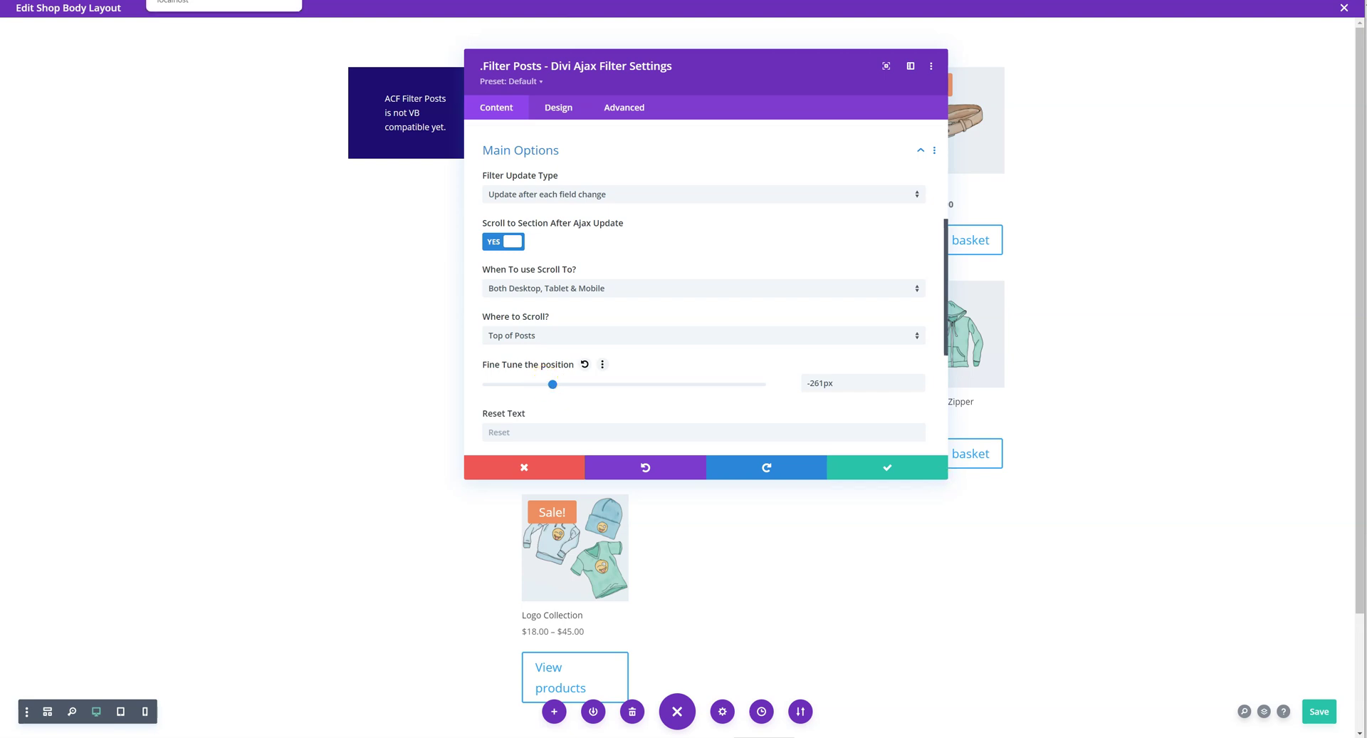
key("ctrl+Tab")
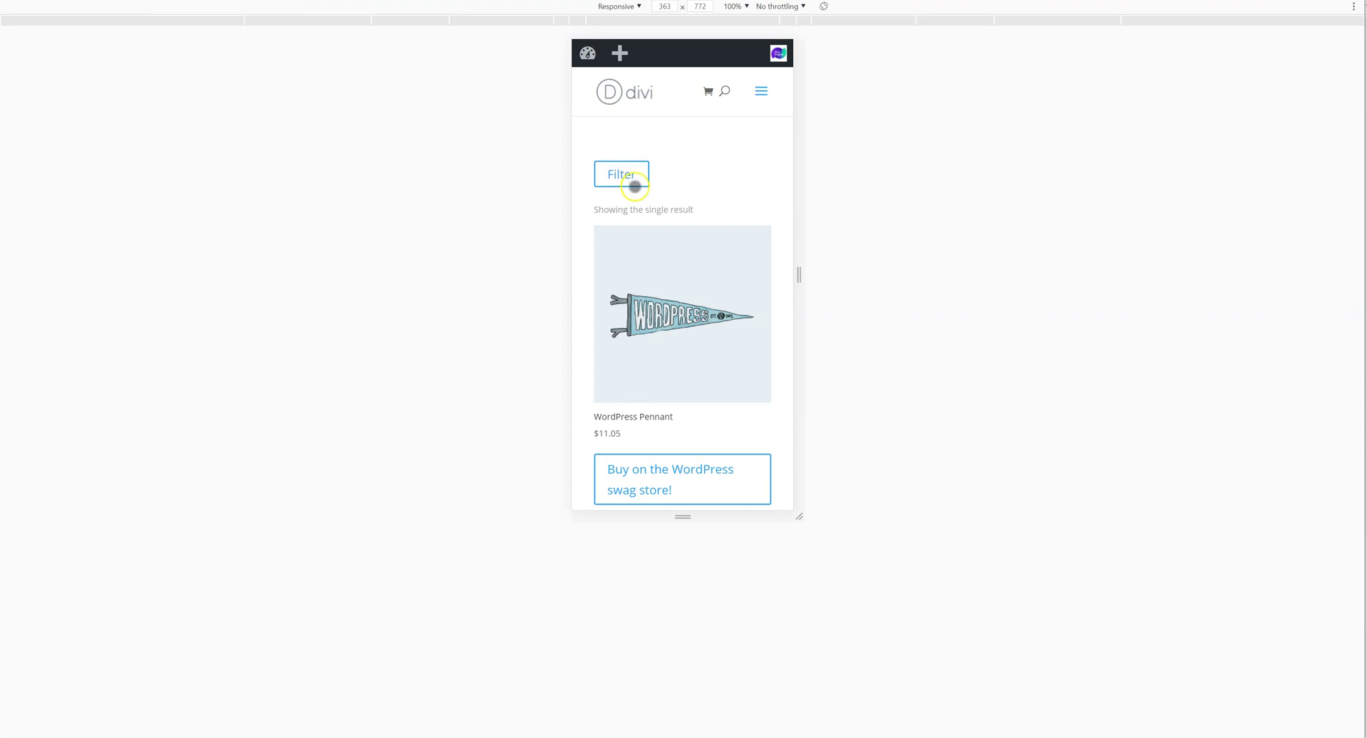
Step: Tap the Filter button to expand the mobile filter panel, then tap it again to close it
left_click(635, 186)
left_click(634, 181)
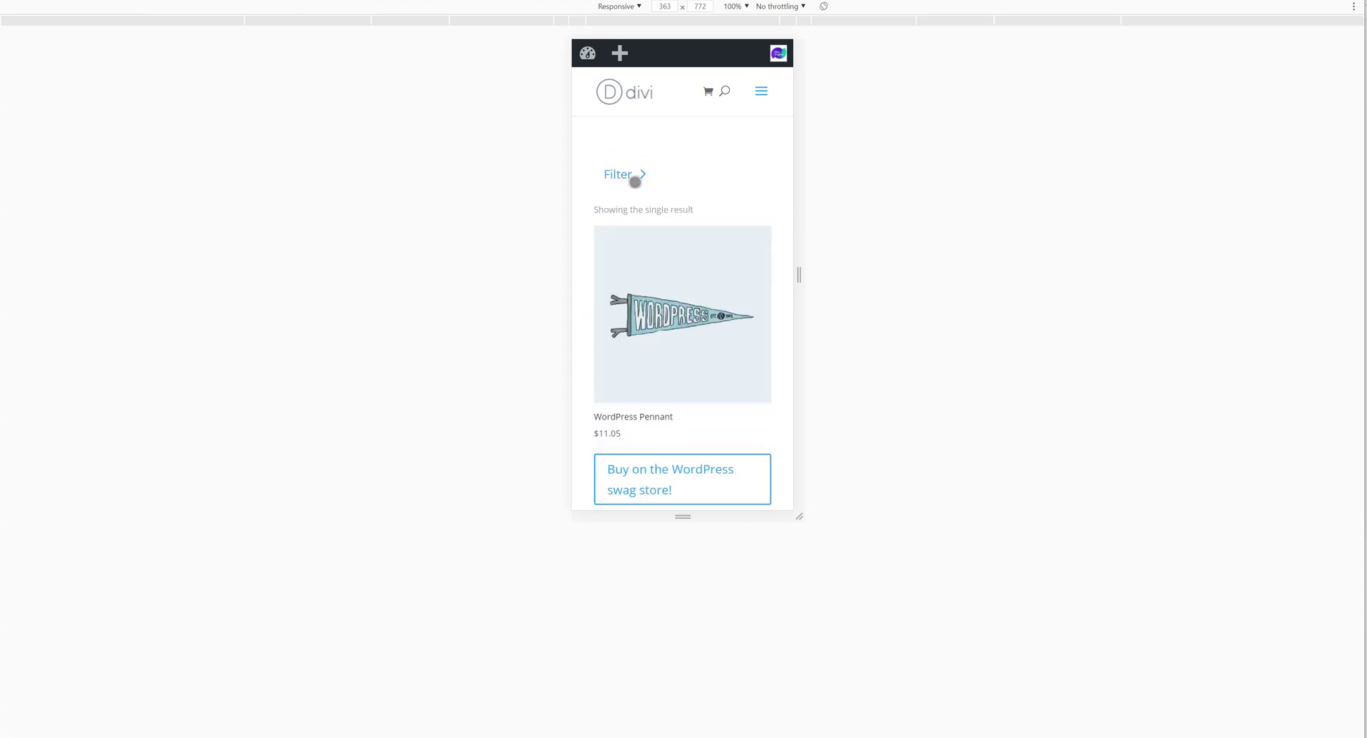